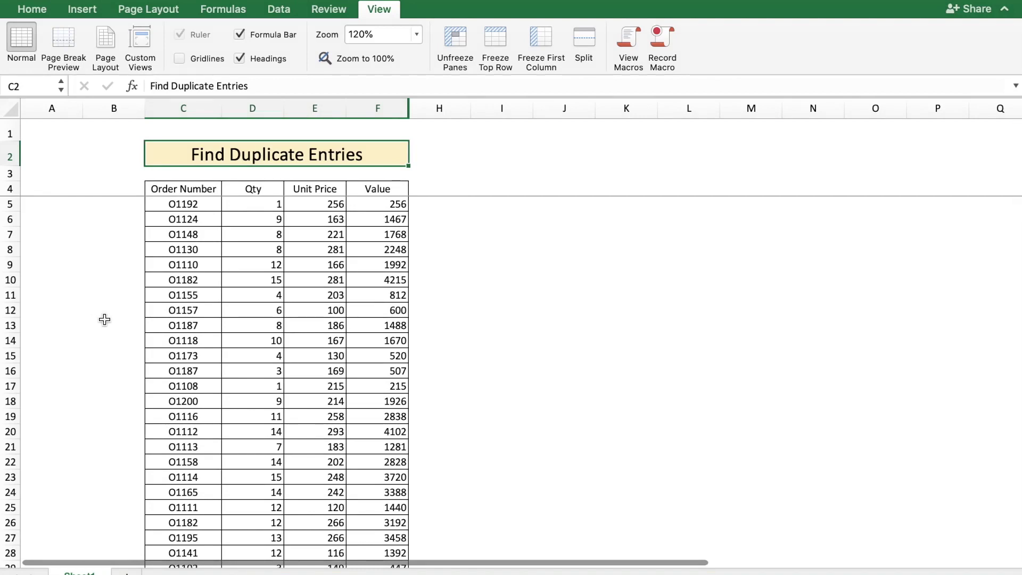
# Step: Select the whole order table and custom-sort it by Order Number ascending
pyautogui.scroll(-15, 250, 347)
pyautogui.scroll(-13, 251, 347)
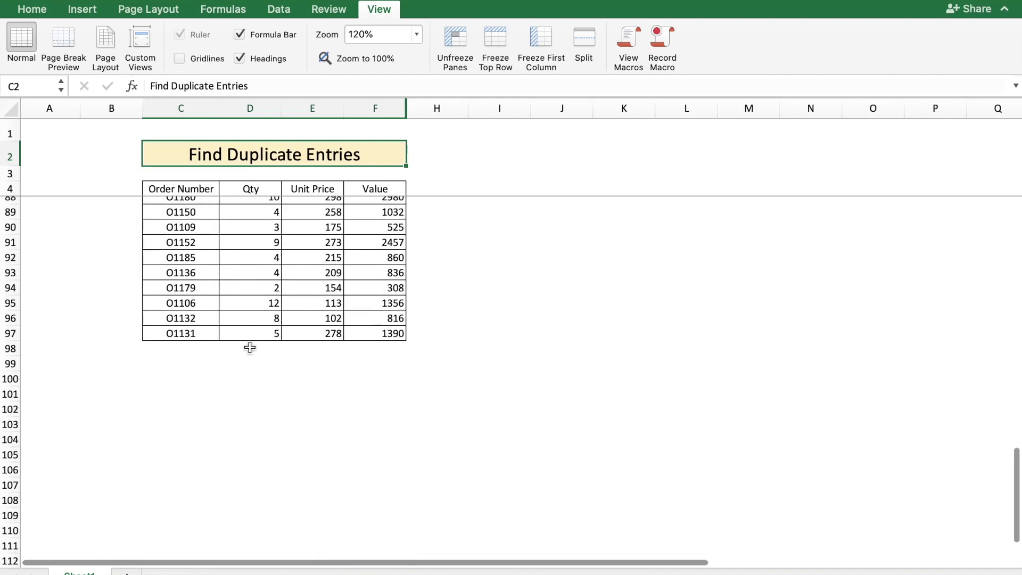
pyautogui.scroll(20, 250, 347)
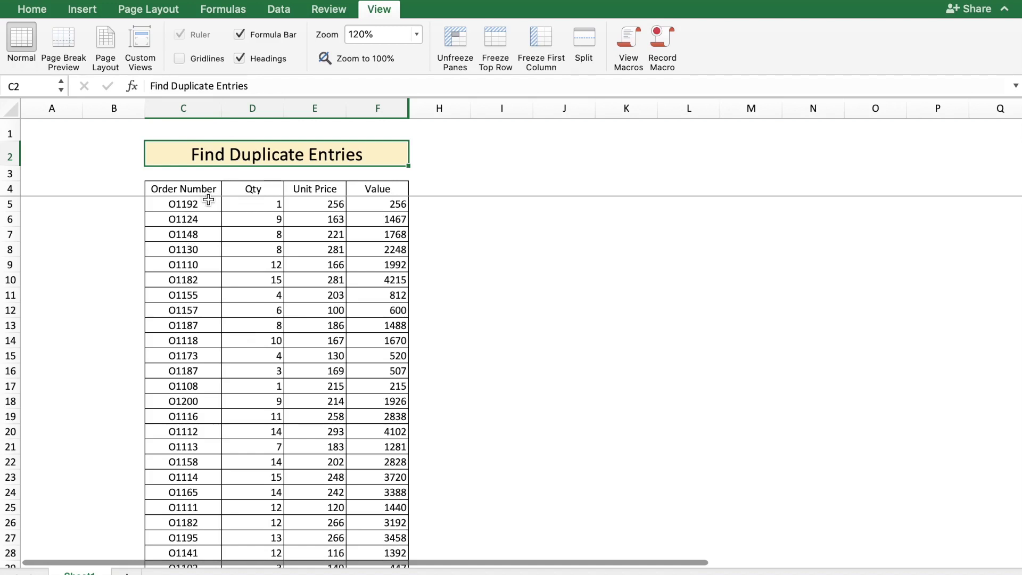
pyautogui.moveTo(189, 190); pyautogui.dragTo(374, 541)
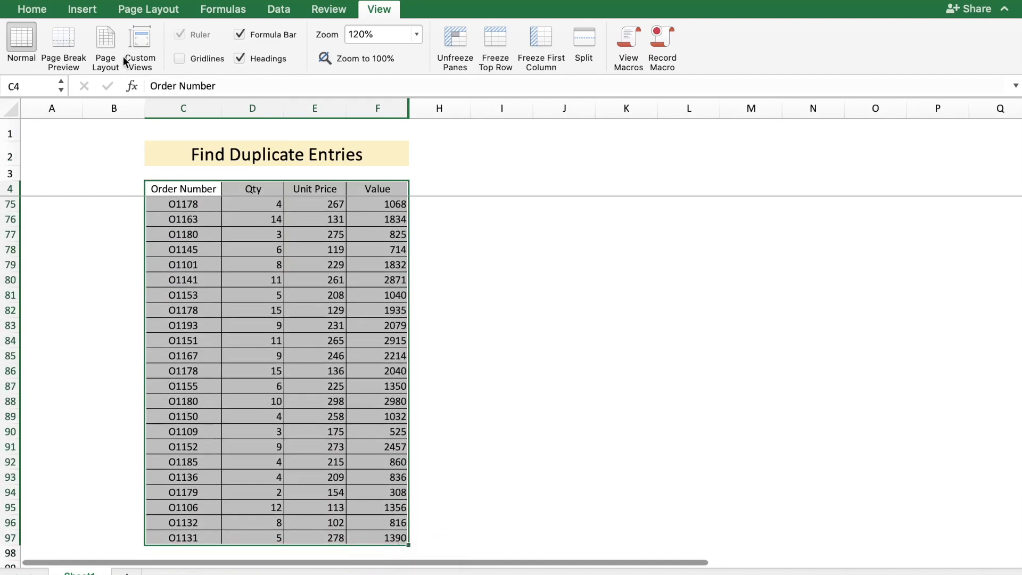
pyautogui.click(31, 8)
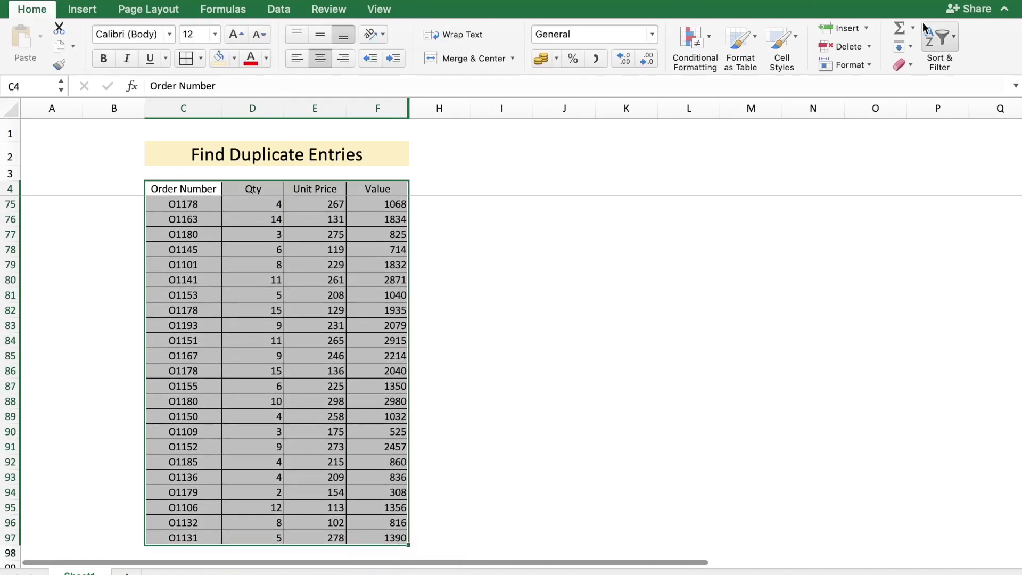
pyautogui.click(946, 38)
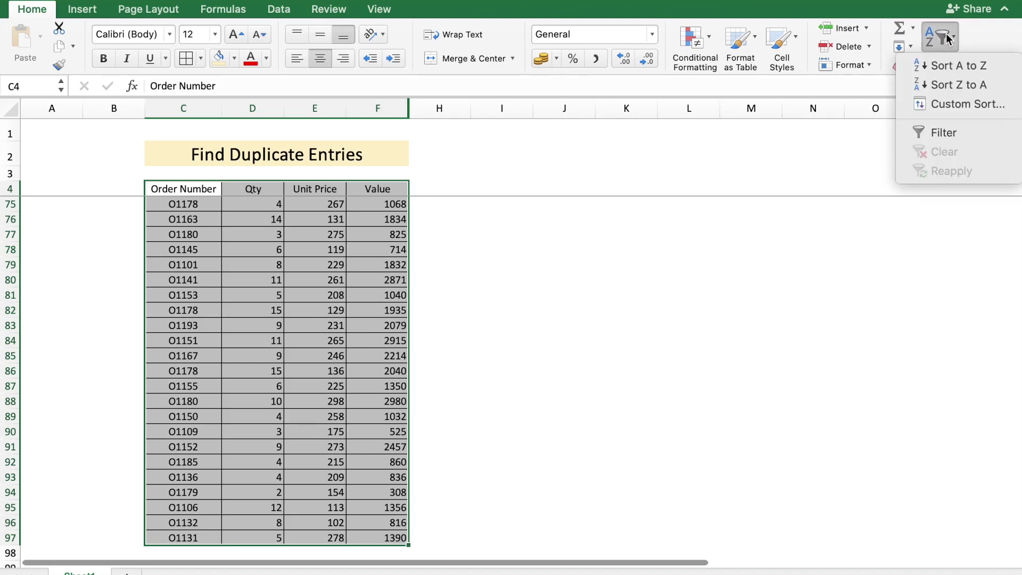
pyautogui.click(953, 105)
pyautogui.click(504, 49)
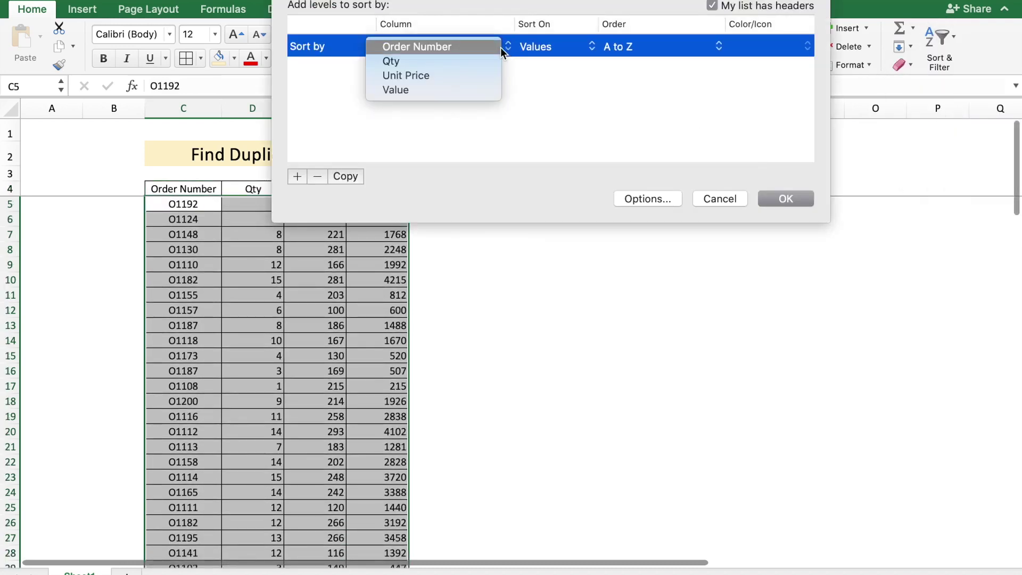
pyautogui.click(470, 50)
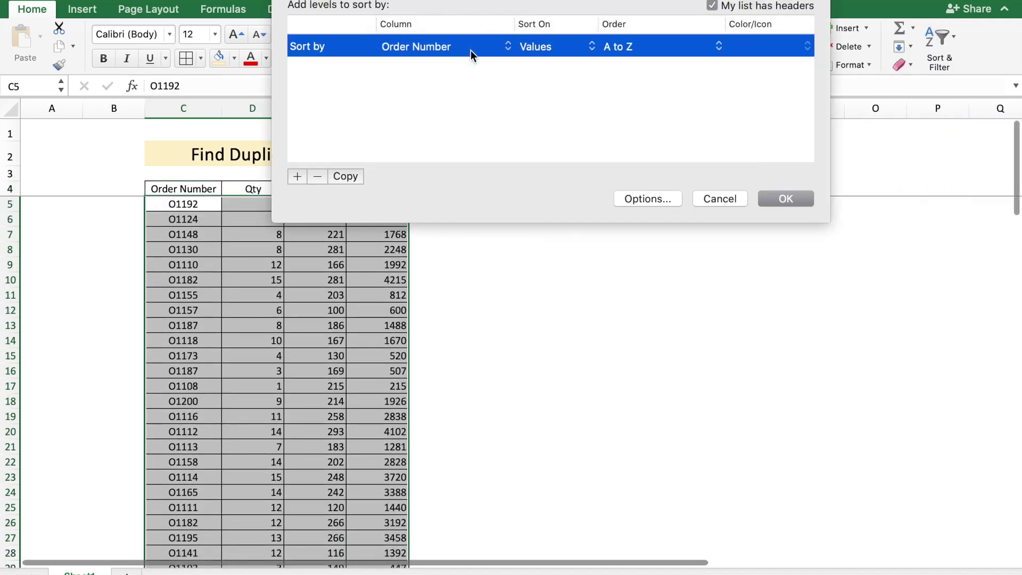
pyautogui.click(784, 199)
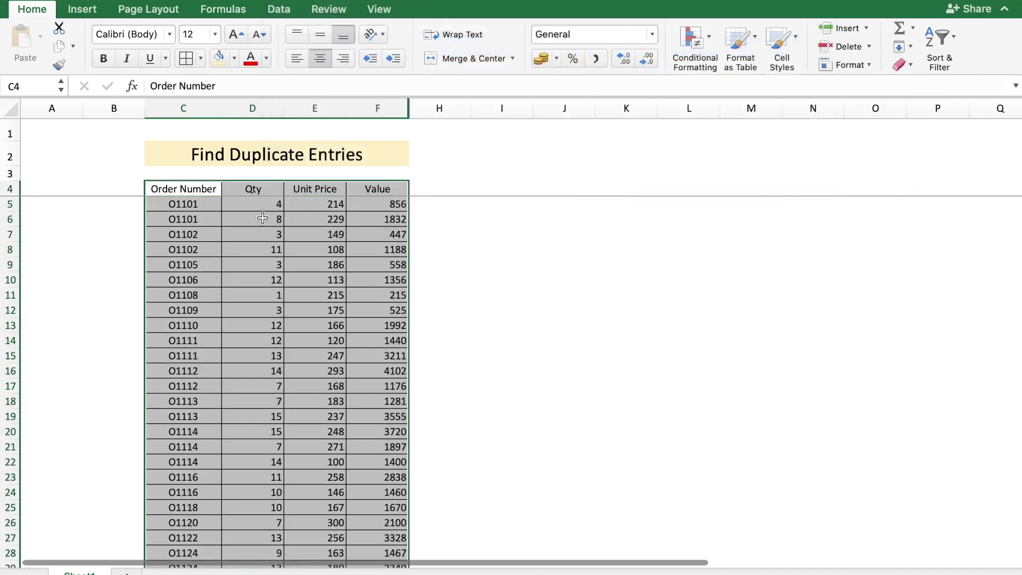
# Step: Check the sorted order numbers for repeats, then undo the sort to restore the original order
pyautogui.click(214, 204)
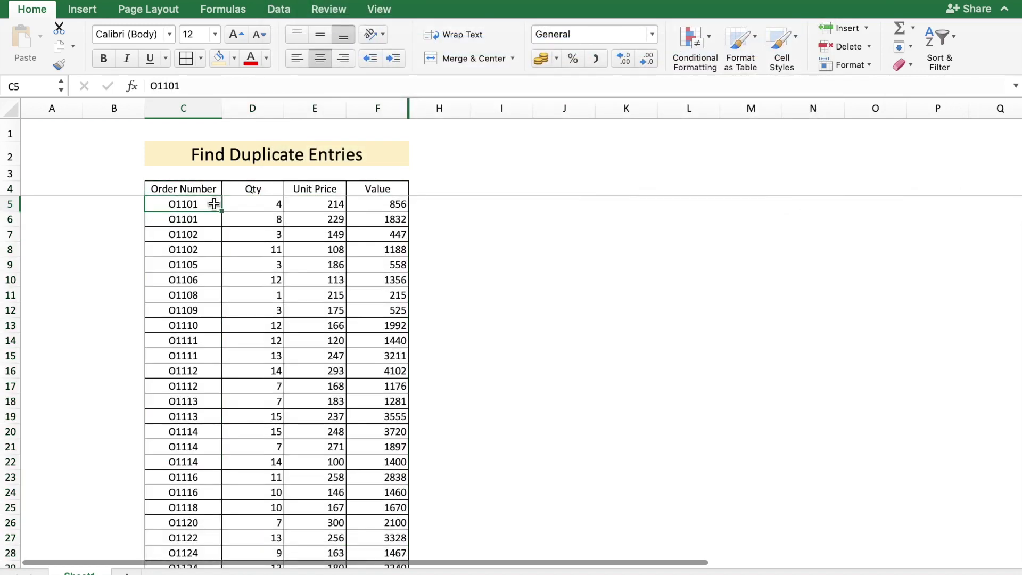
pyautogui.press('Down')
pyautogui.press('Down')
pyautogui.press('Down')
pyautogui.press('Down')
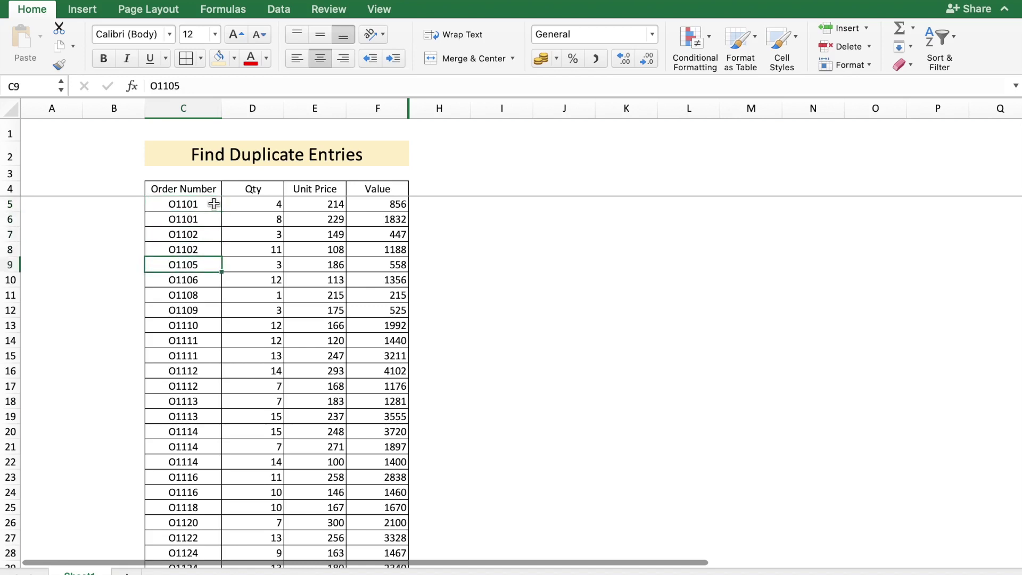
pyautogui.press('Down')
pyautogui.press('Down')
pyautogui.press('Down')
pyautogui.press('Down')
pyautogui.press('Down')
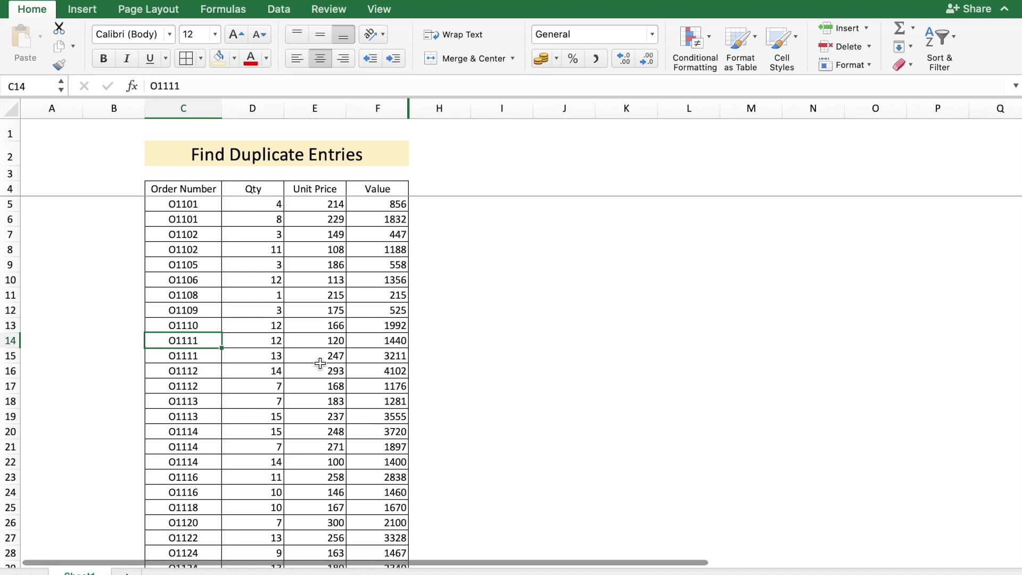
pyautogui.press('super+z')
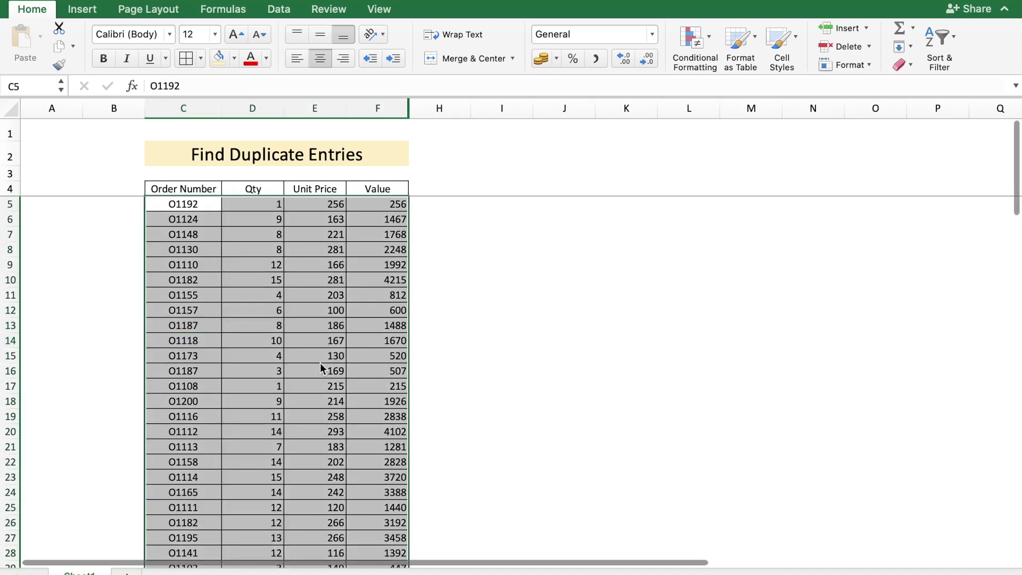
# Step: Unhide the Duplicate Flag column G between Value and column H, and select G5
pyautogui.click(206, 216)
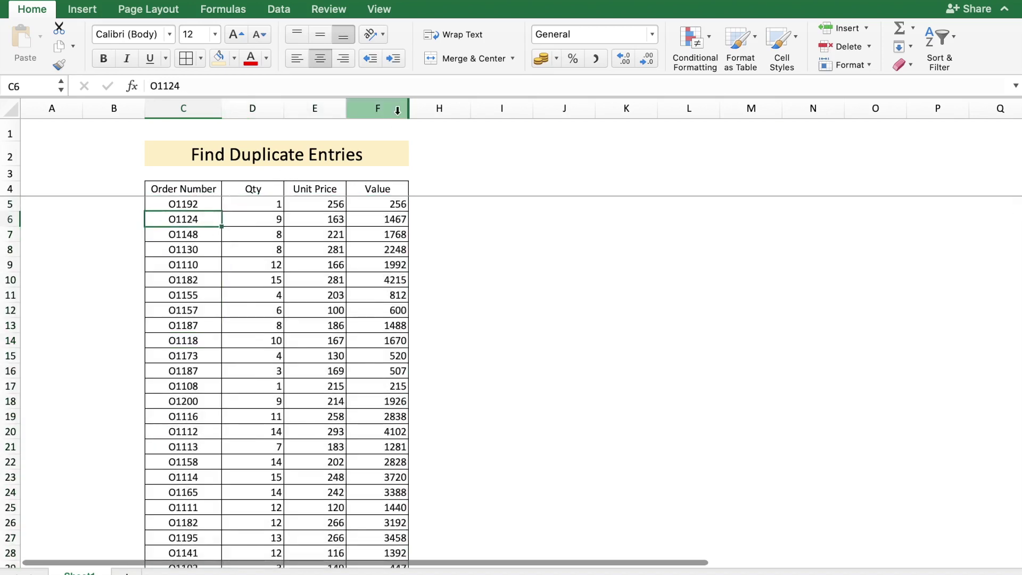
pyautogui.moveTo(399, 108); pyautogui.dragTo(436, 110)
pyautogui.rightClick(435, 110)
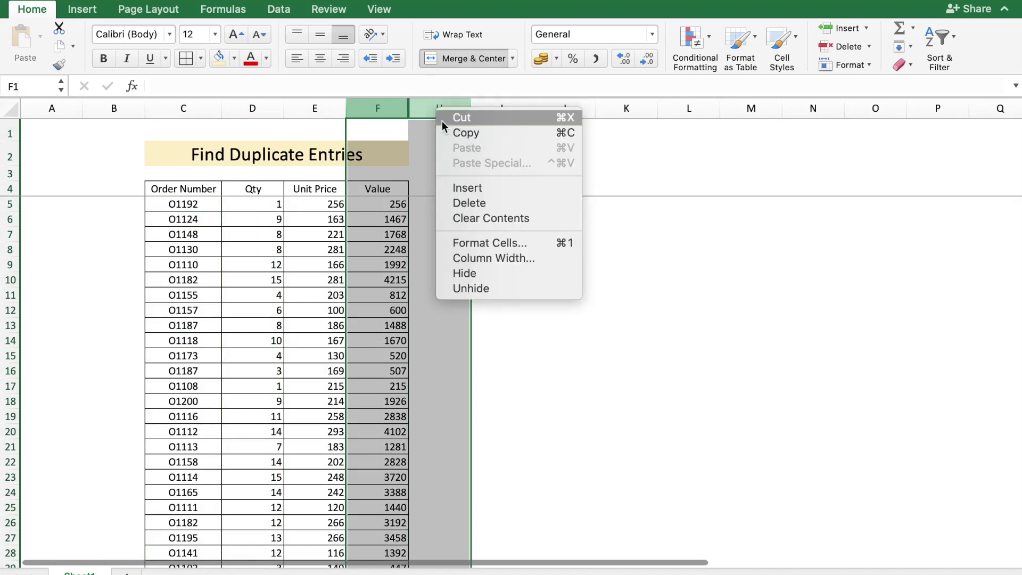
pyautogui.click(468, 287)
pyautogui.click(588, 324)
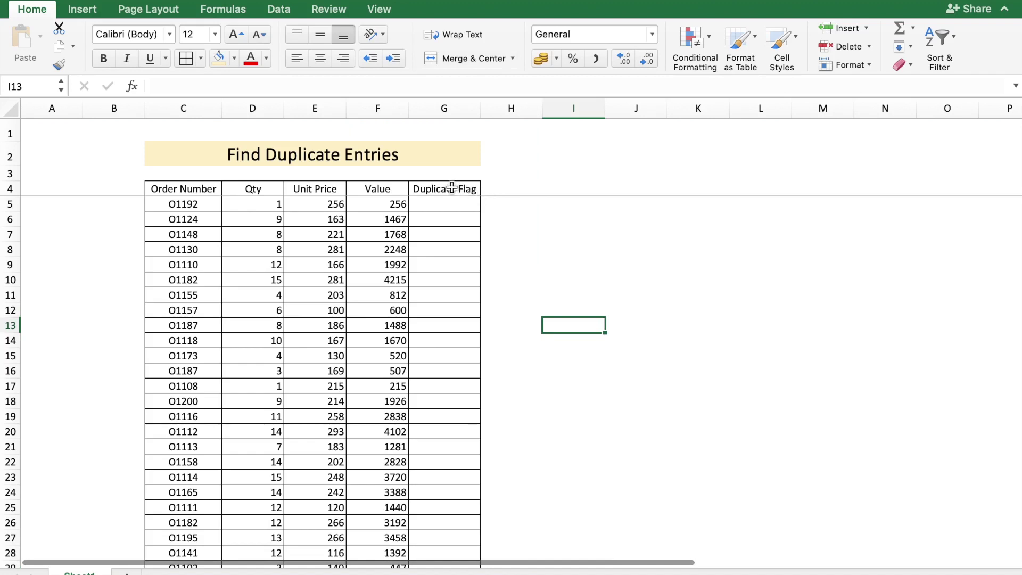
pyautogui.click(442, 205)
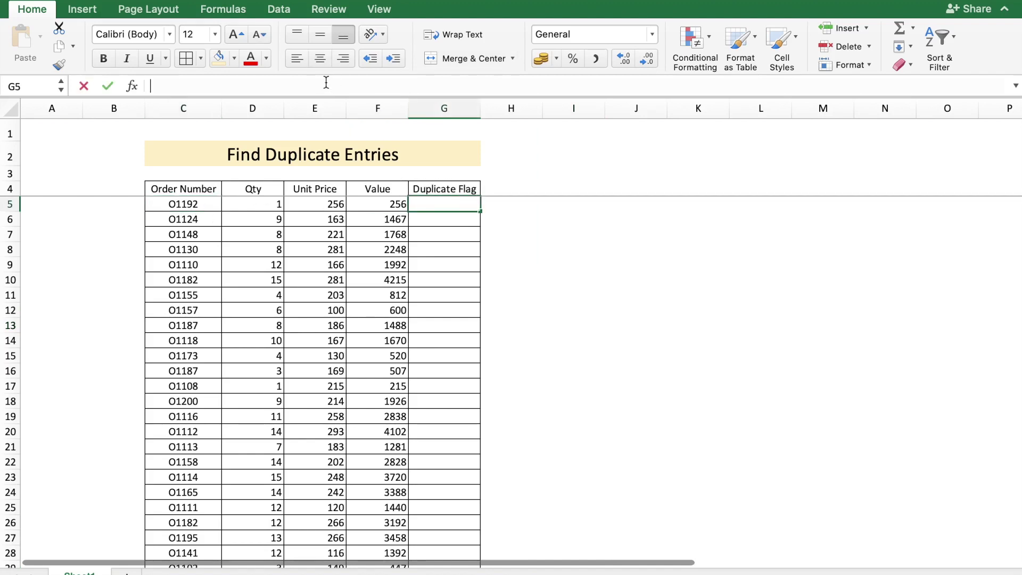
# Step: Enter =COUNTIF($C$5:$C$97,C5) in G5, which shows 3
pyautogui.write('=')
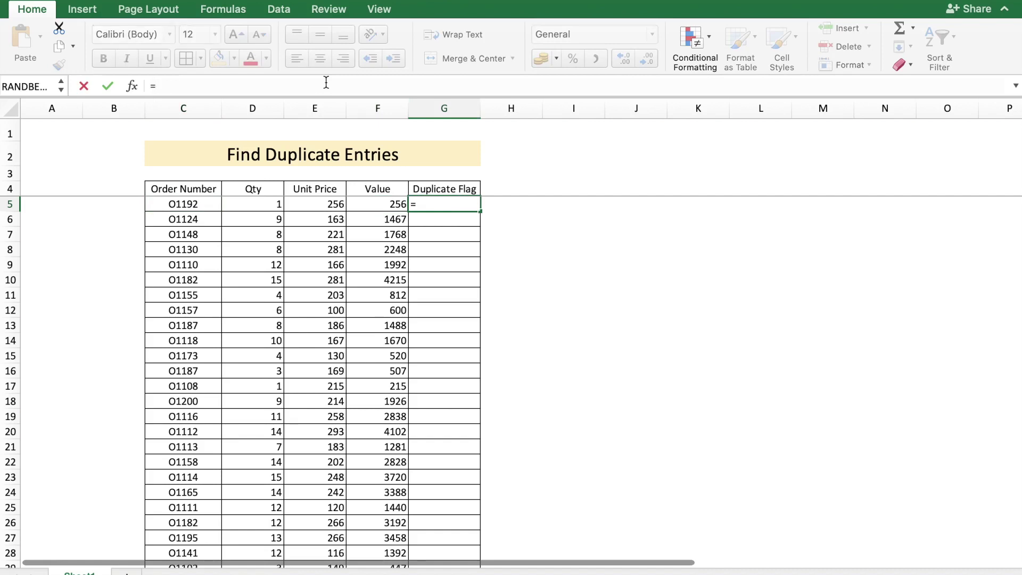
pyautogui.write('counti')
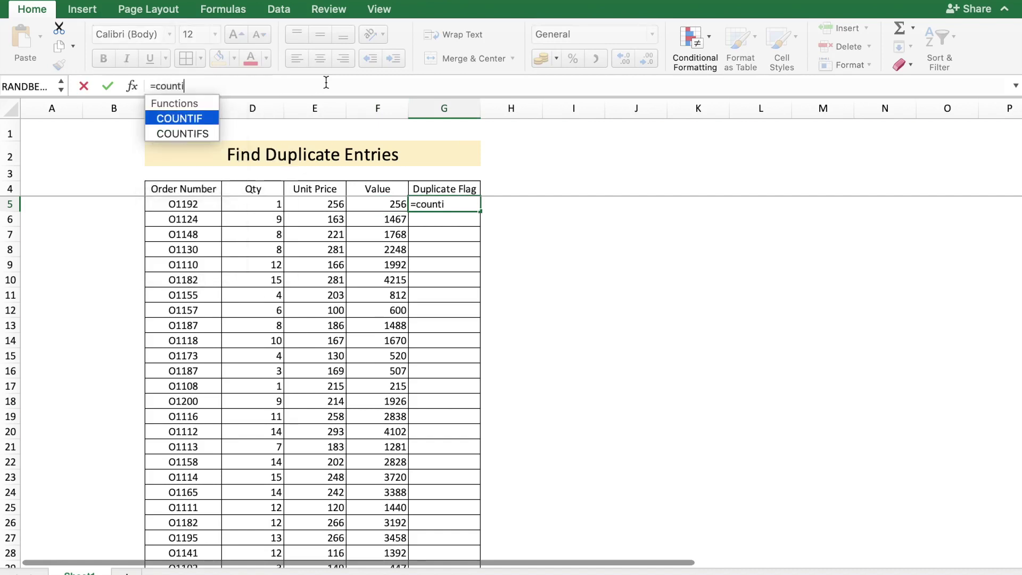
pyautogui.write('f(')
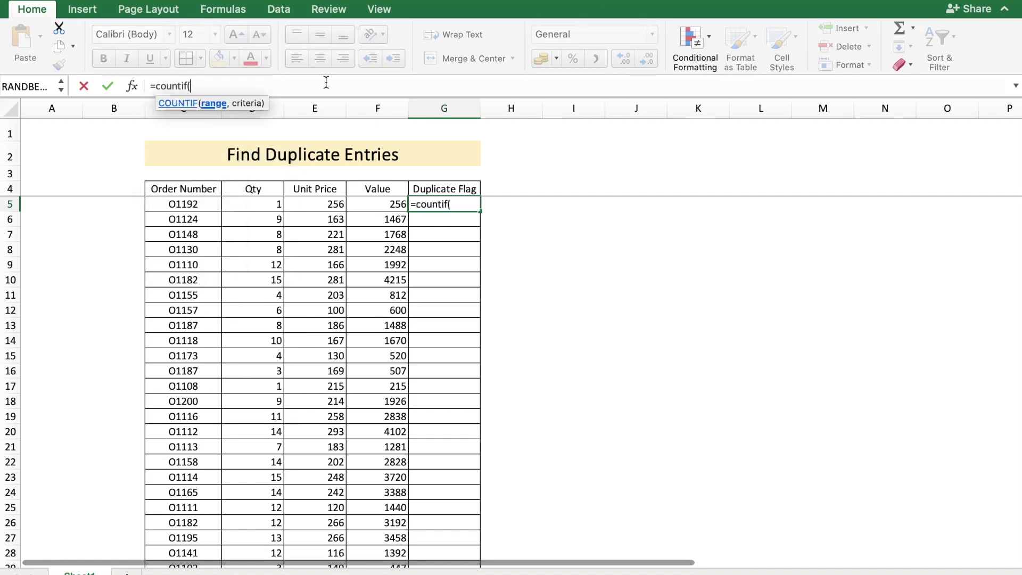
pyautogui.click(186, 204)
pyautogui.hotkey('ctrl', 'shift', 'Down')
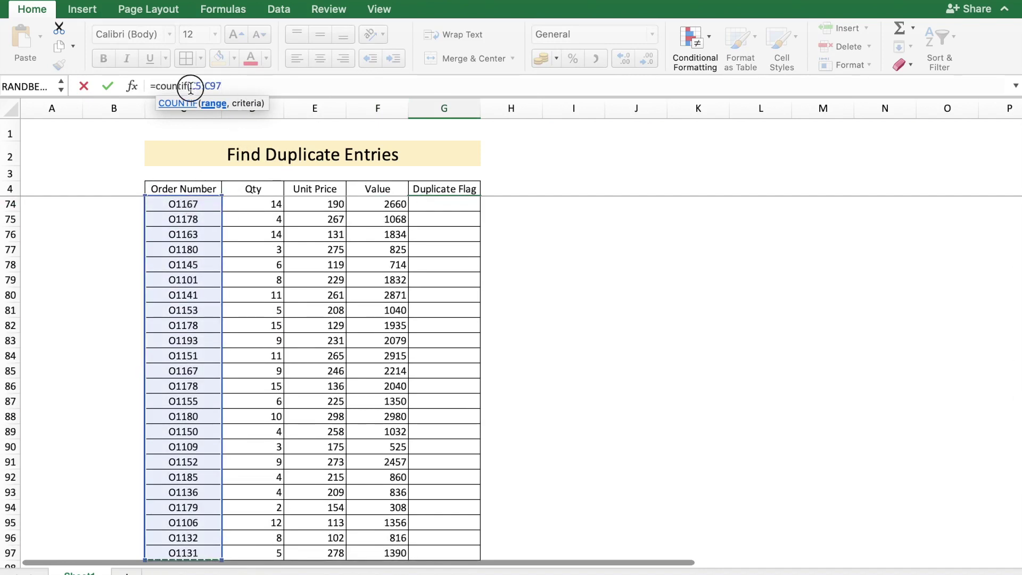
pyautogui.moveTo(190, 88); pyautogui.dragTo(225, 88)
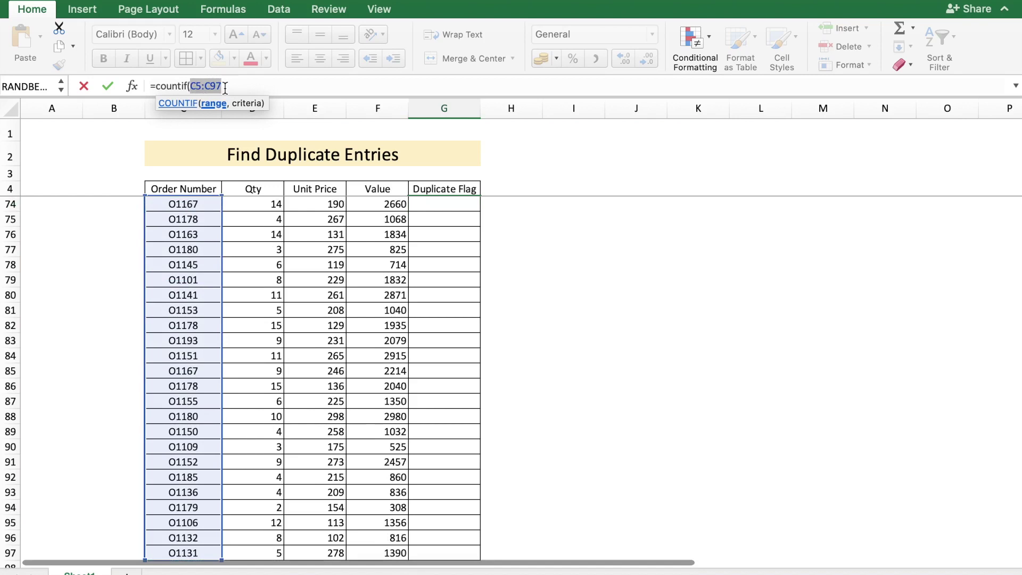
pyautogui.press('F4')
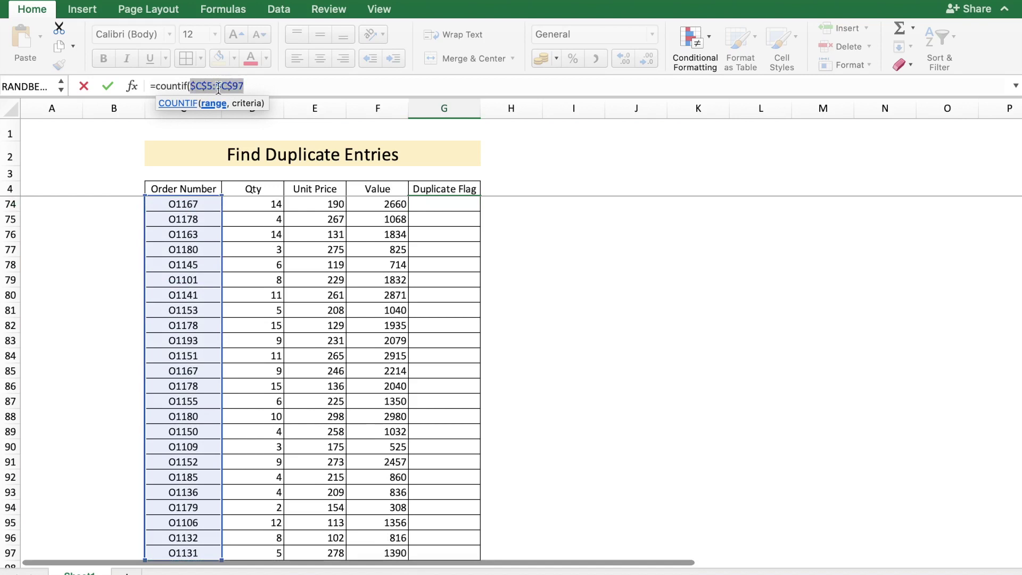
pyautogui.click(249, 85)
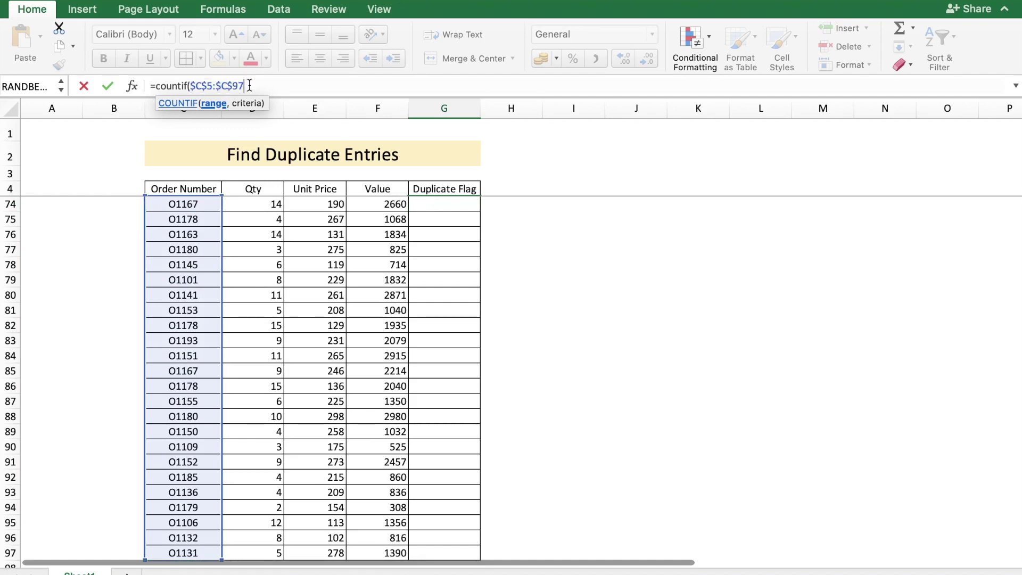
pyautogui.write(',')
pyautogui.scroll(15, 390, 316)
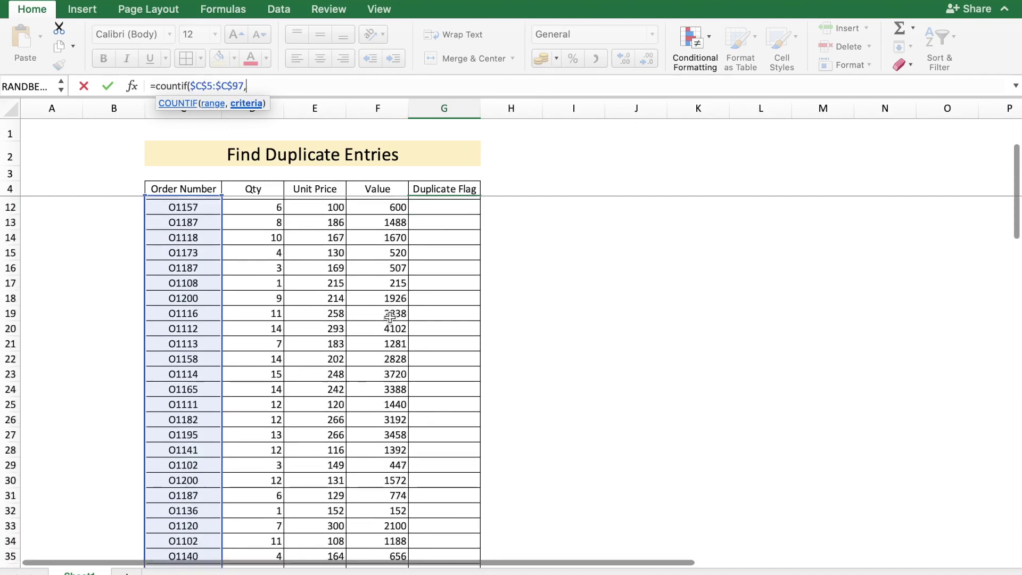
pyautogui.scroll(2, 390, 316)
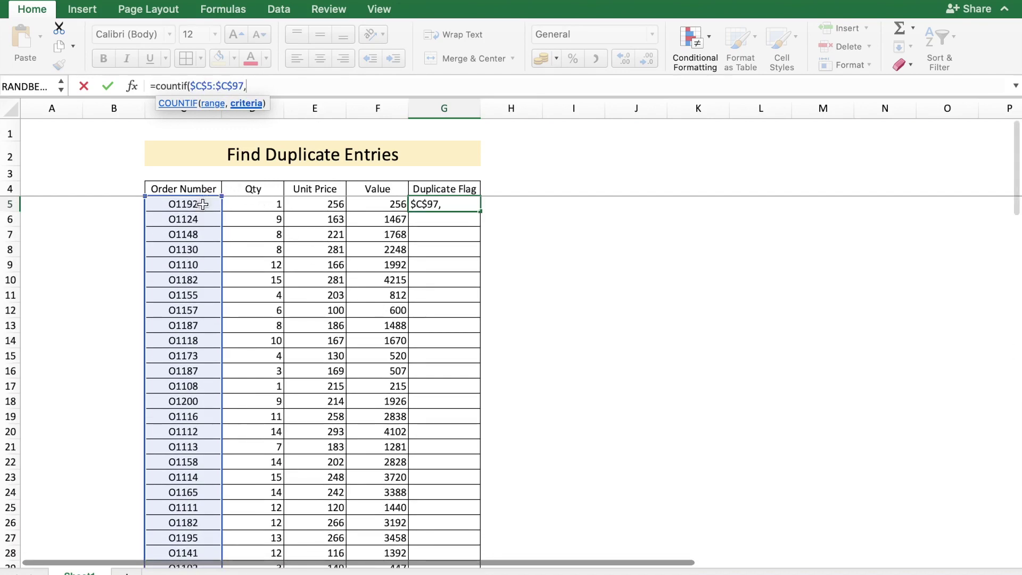
pyautogui.click(203, 204)
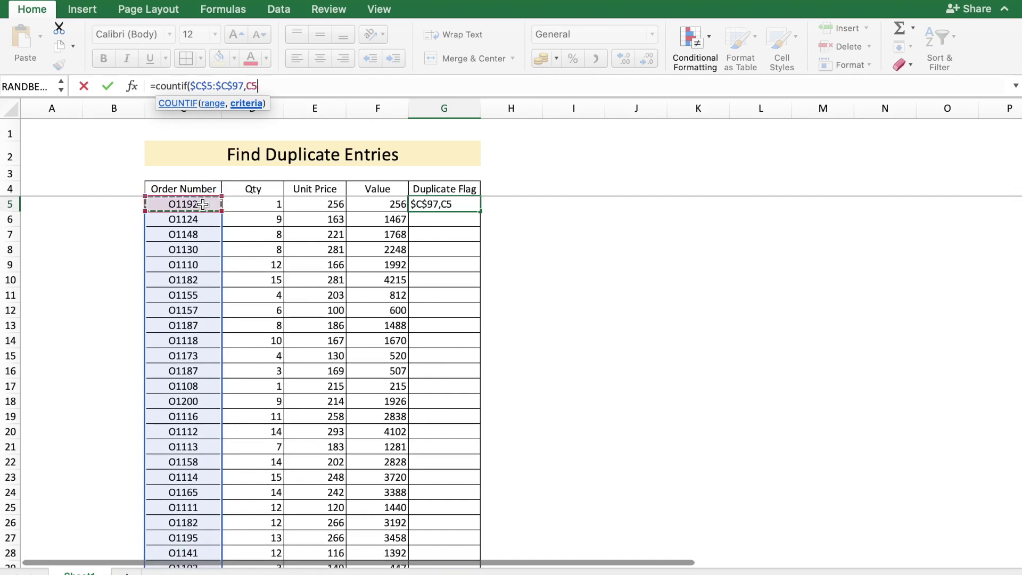
pyautogui.write(')')
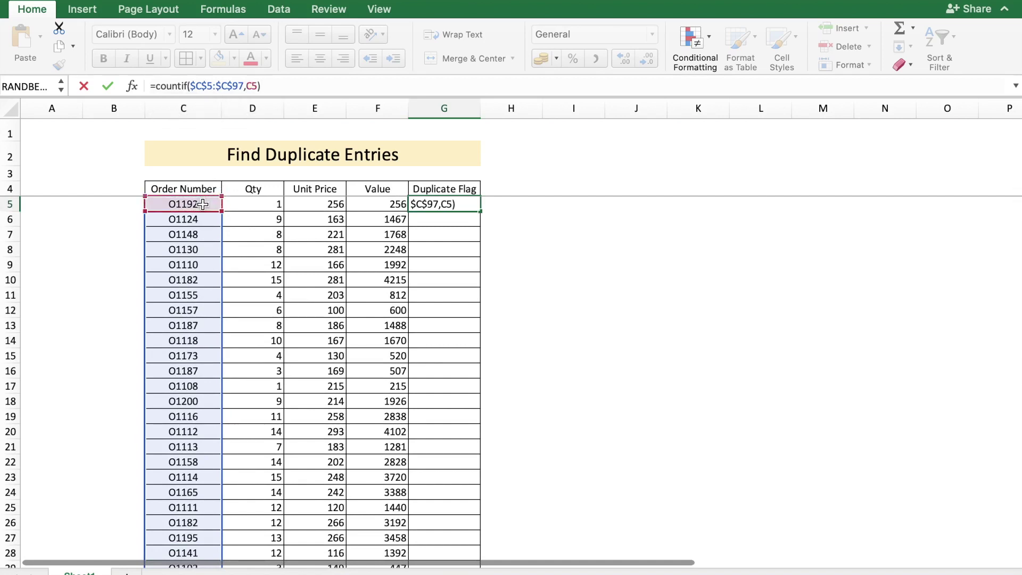
pyautogui.press('Return')
# Step: Copy the G5 formula and select the Duplicate Flag cells down to G97
pyautogui.click(457, 202)
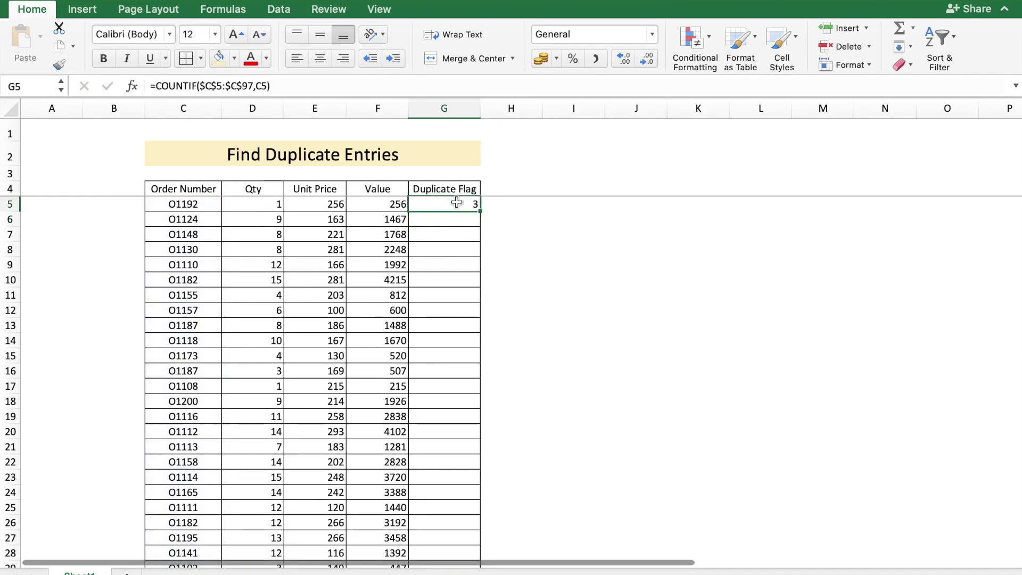
pyautogui.press('super+c')
pyautogui.moveTo(449, 218); pyautogui.dragTo(437, 467)
# Step: Paste the COUNTIF formula into G6:G97 and verify the $C$5:$C$97 references in G5 and G8
pyautogui.press('super+v')
pyautogui.scroll(15, 434, 394)
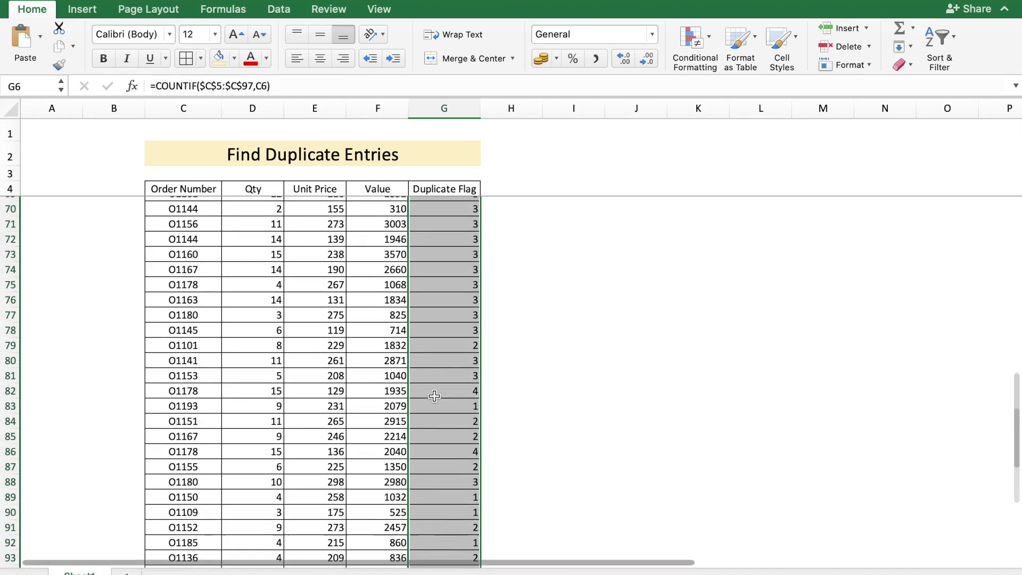
pyautogui.click(445, 204)
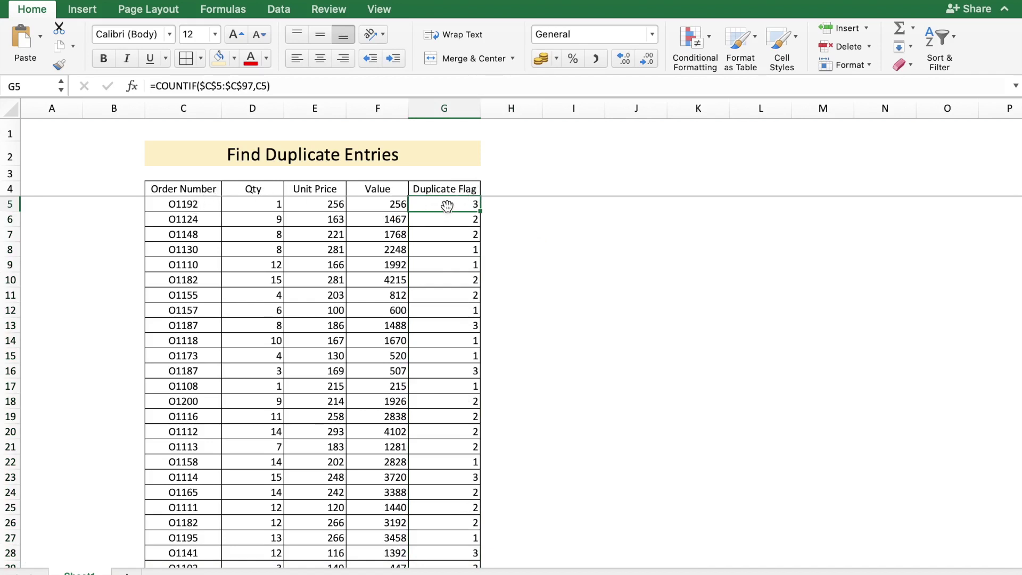
pyautogui.click(446, 253)
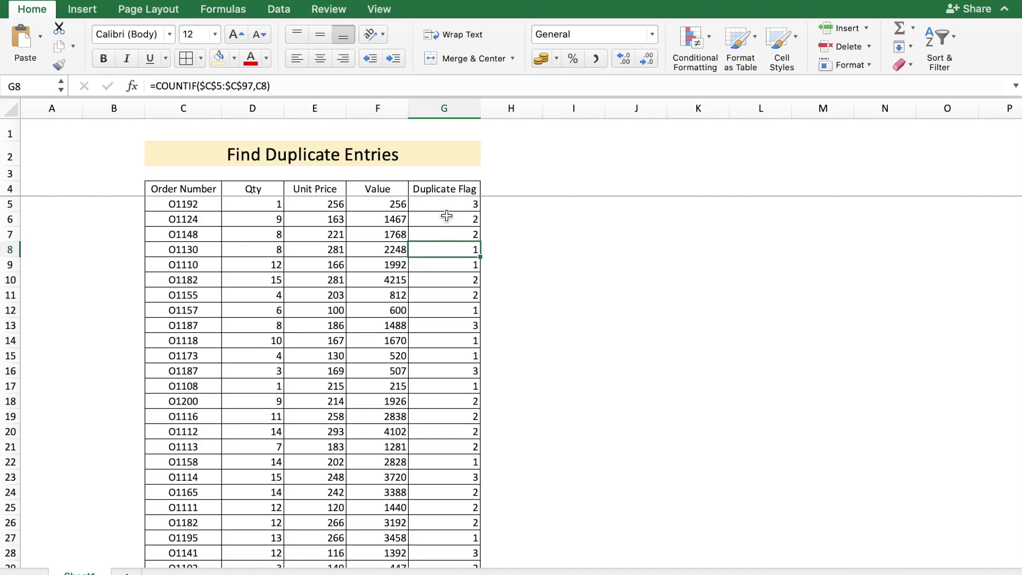
pyautogui.click(585, 292)
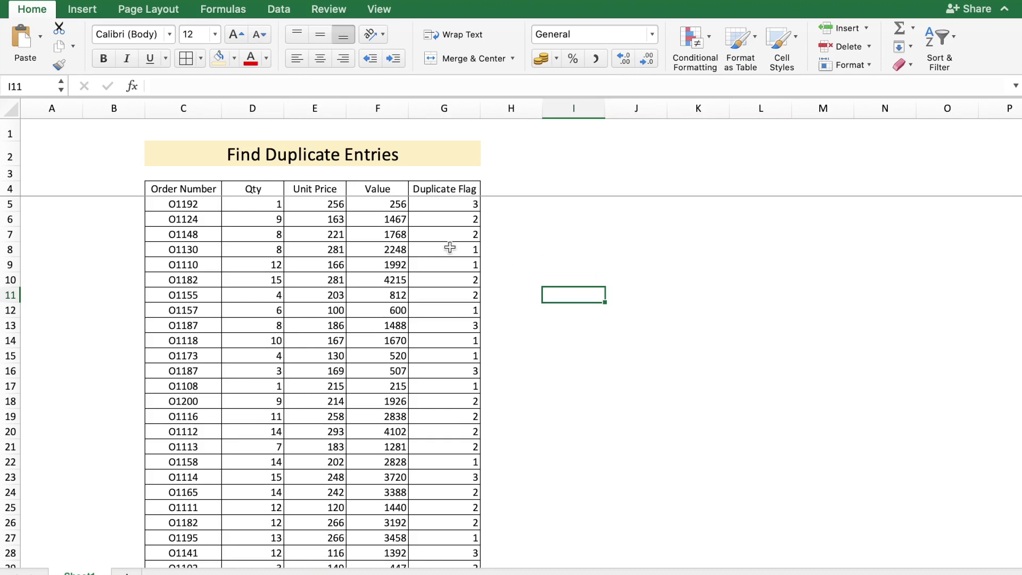
pyautogui.click(205, 205)
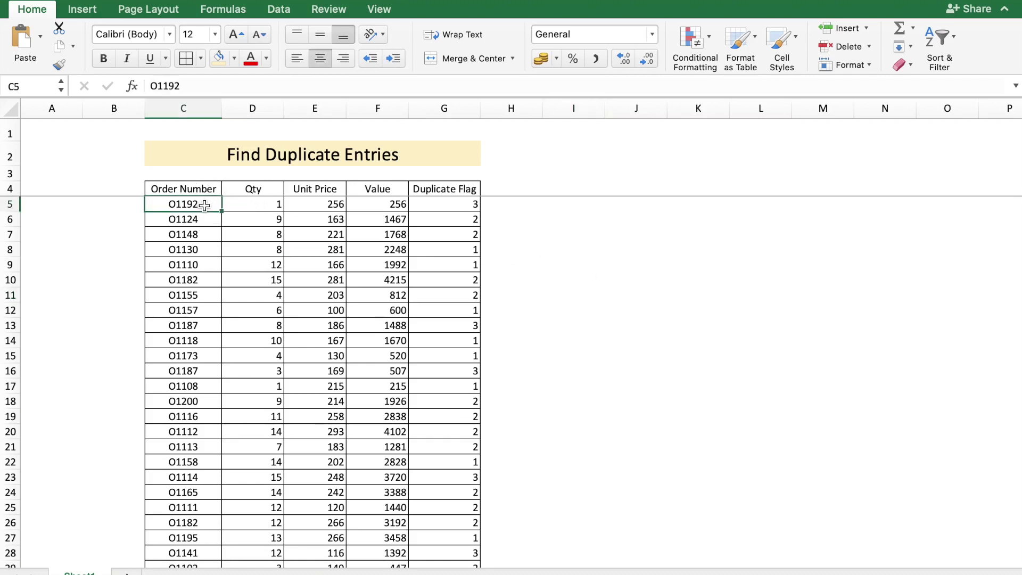
# Step: Select the order data C5:G97 and start a new conditional formatting rule
pyautogui.hotkey('ctrl', 'shift', 'Right')
pyautogui.hotkey('ctrl', 'shift', 'Down')
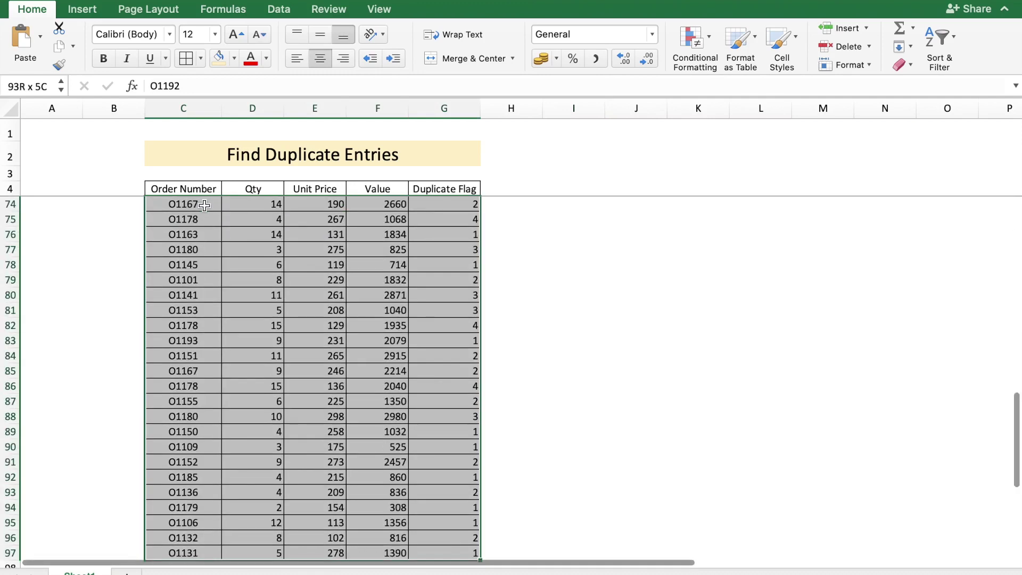
pyautogui.scroll(20, 255, 368)
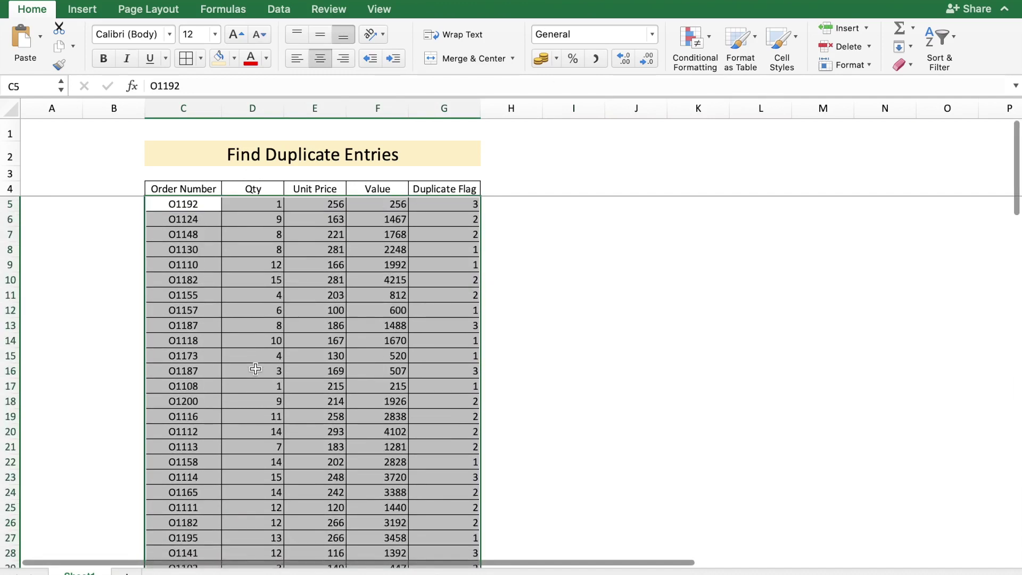
pyautogui.click(695, 37)
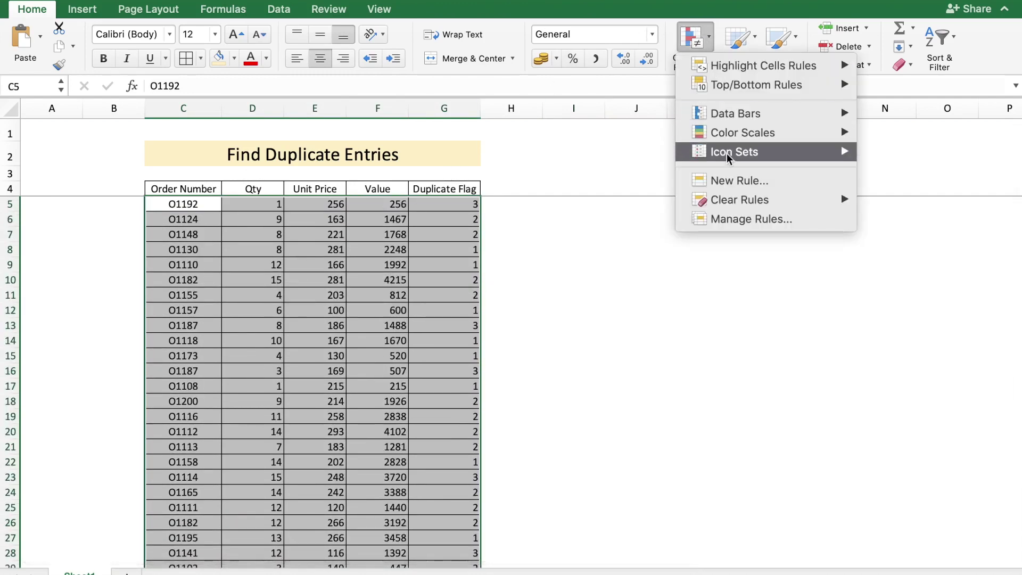
pyautogui.click(739, 180)
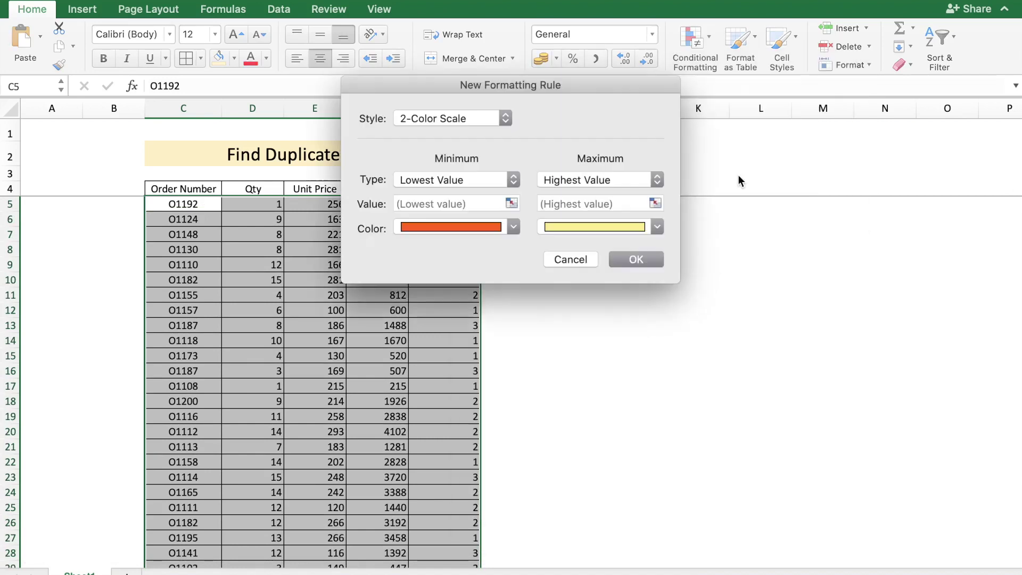
# Step: Create a Classic formula rule =$G5>1 with Light Red Fill and Dark Red Text
pyautogui.click(503, 120)
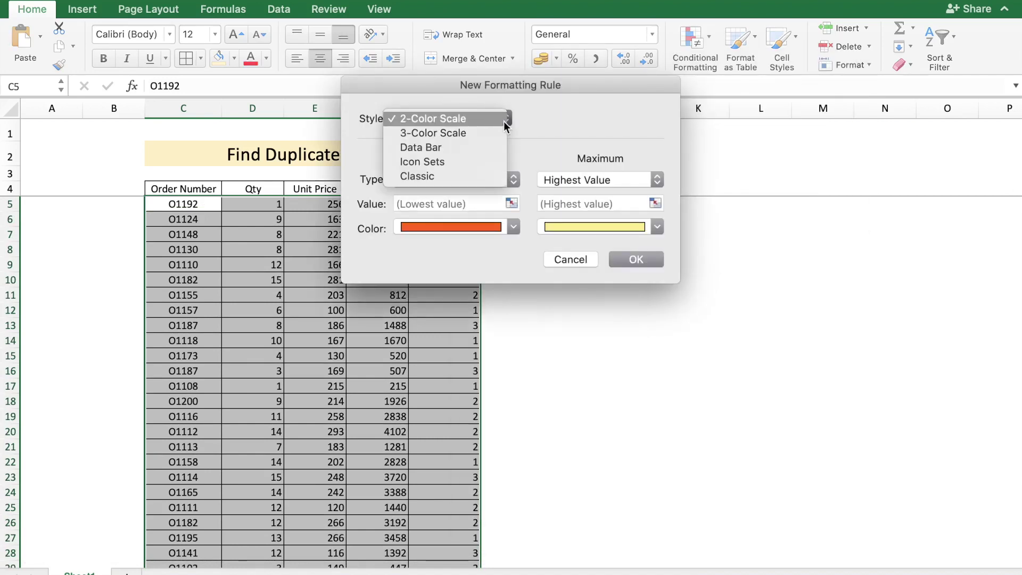
pyautogui.click(431, 177)
pyautogui.click(468, 161)
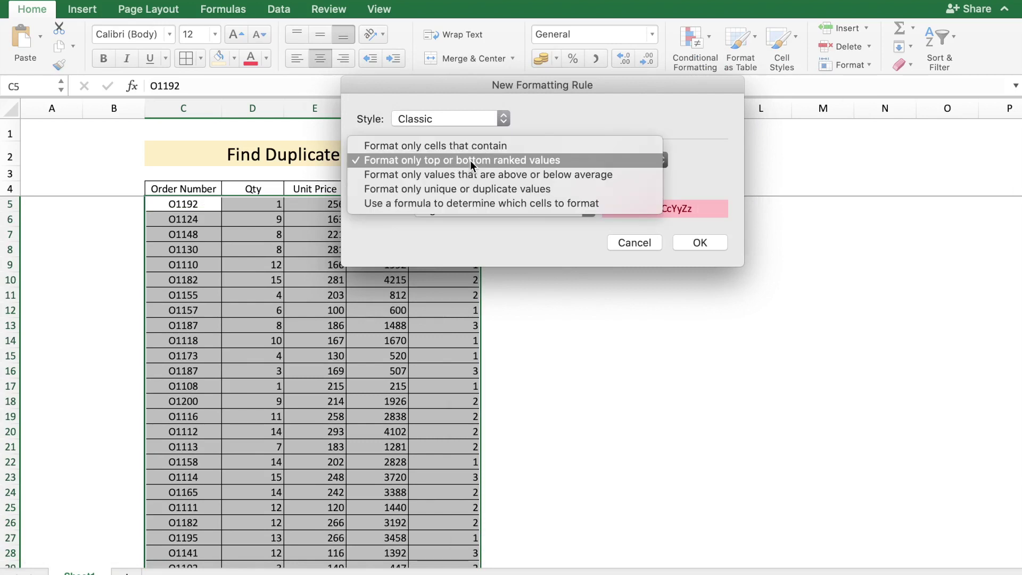
pyautogui.click(426, 203)
pyautogui.click(380, 186)
pyautogui.write('=')
pyautogui.moveTo(374, 90); pyautogui.dragTo(546, 105)
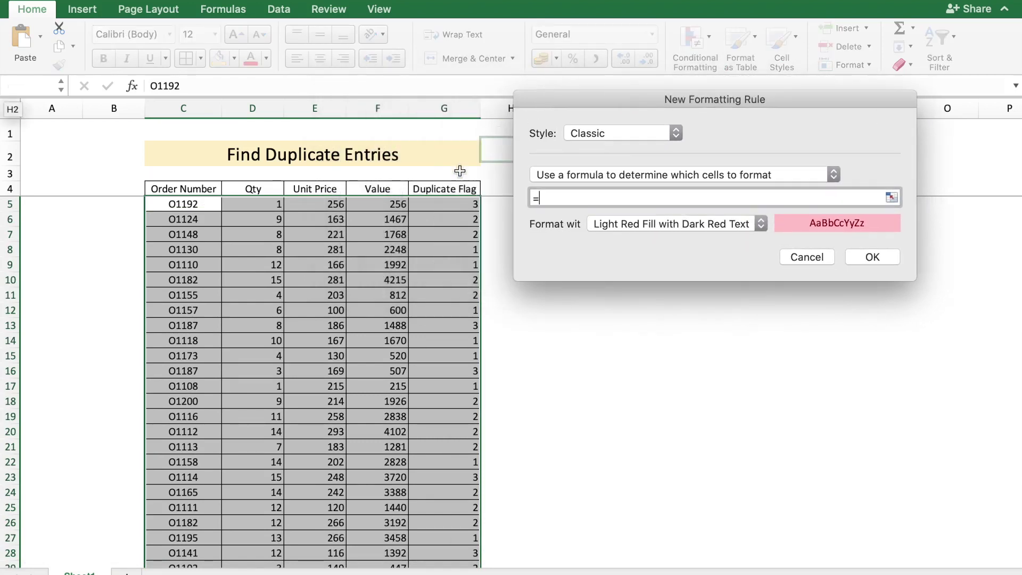
pyautogui.click(430, 208)
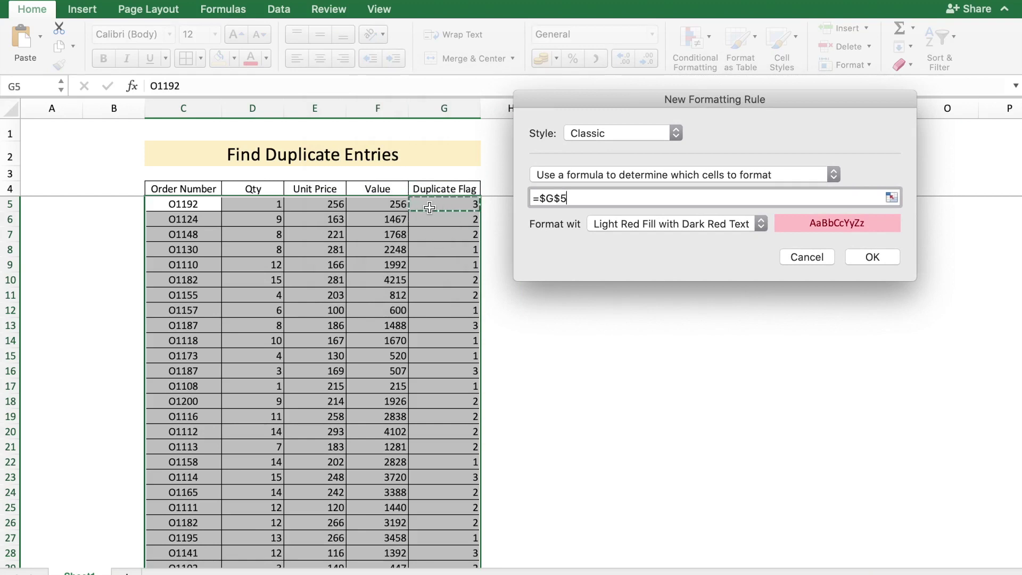
pyautogui.click(559, 197)
pyautogui.press('BackSpace')
pyautogui.click(564, 197)
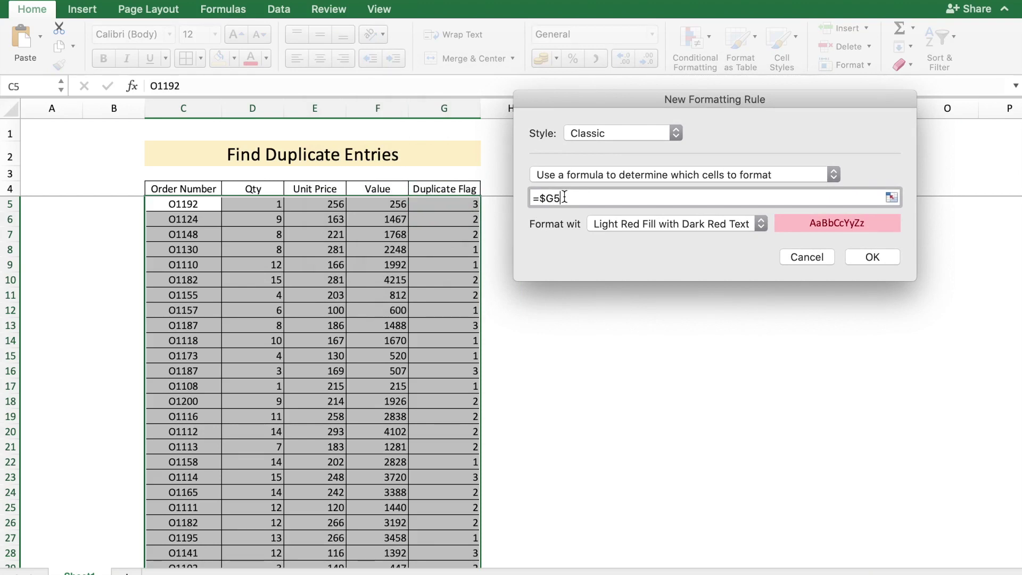
pyautogui.click(860, 257)
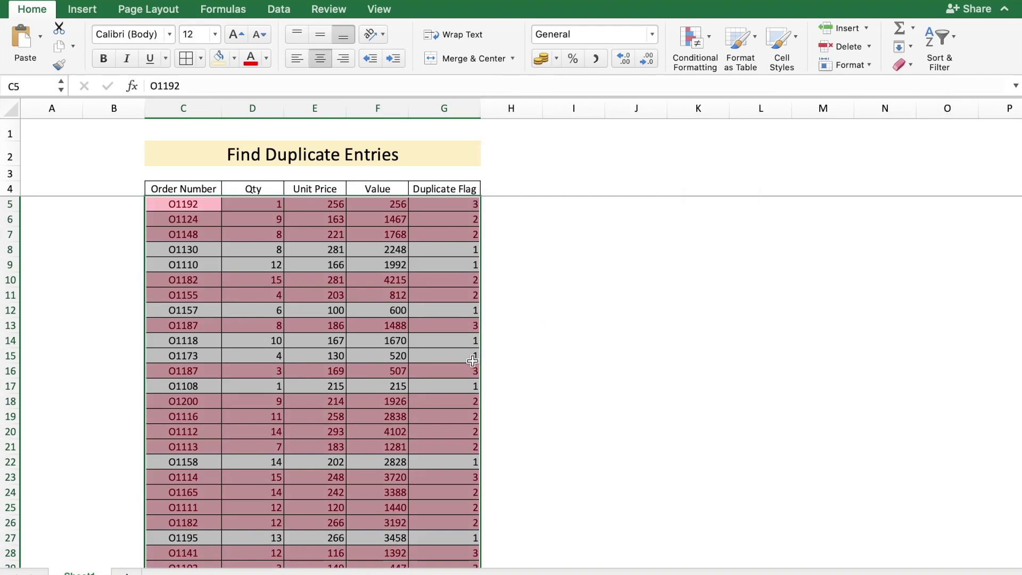
pyautogui.scroll(-19, 472, 360)
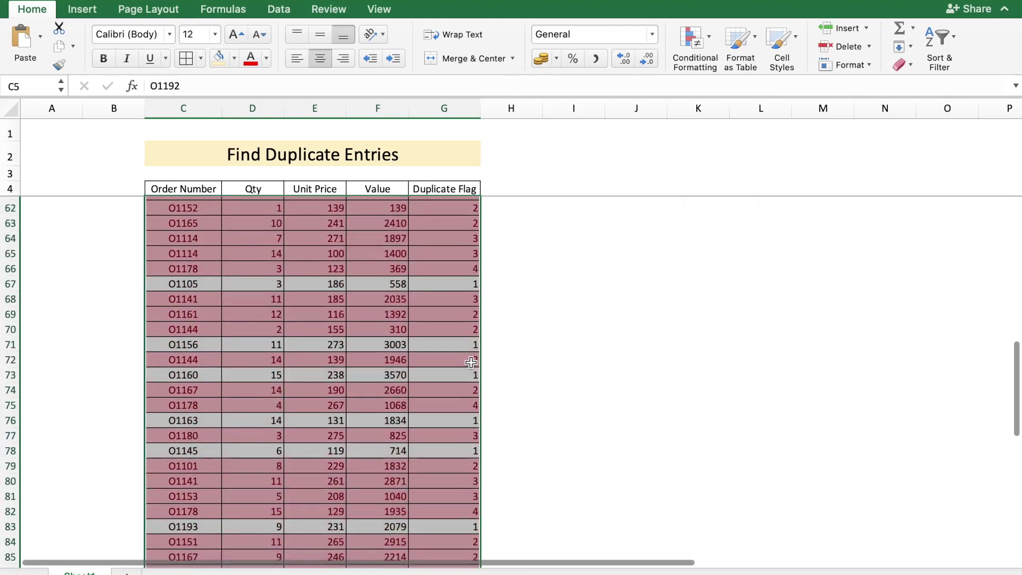
pyautogui.scroll(-3, 470, 362)
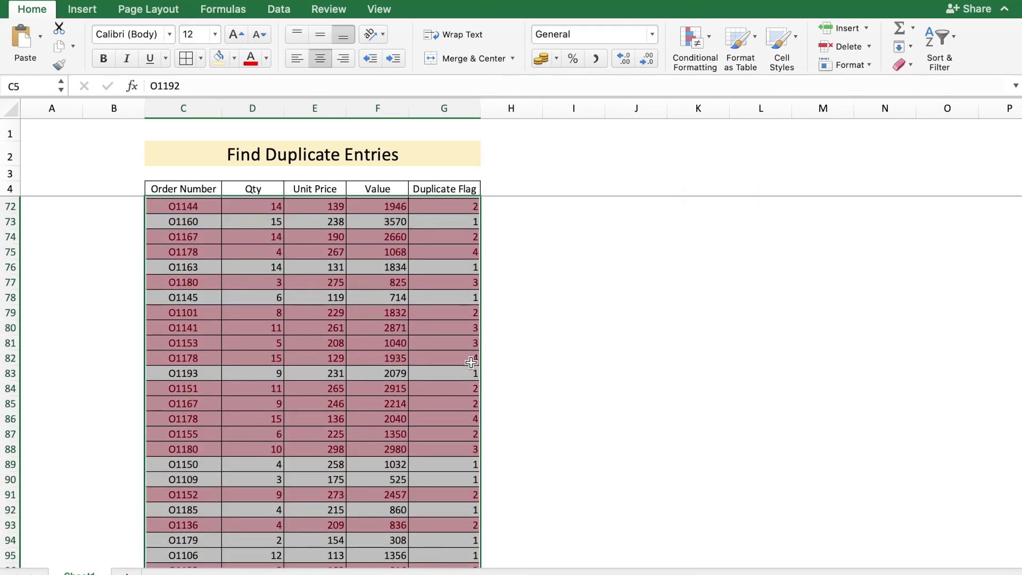
pyautogui.hscroll(1, 471, 362)
pyautogui.scroll(20, 471, 361)
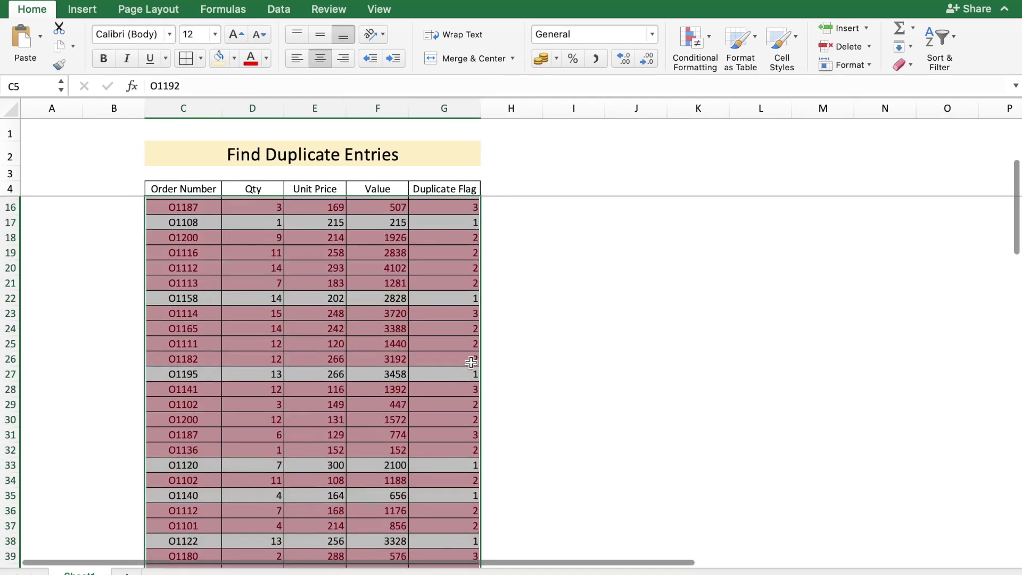
pyautogui.click(541, 296)
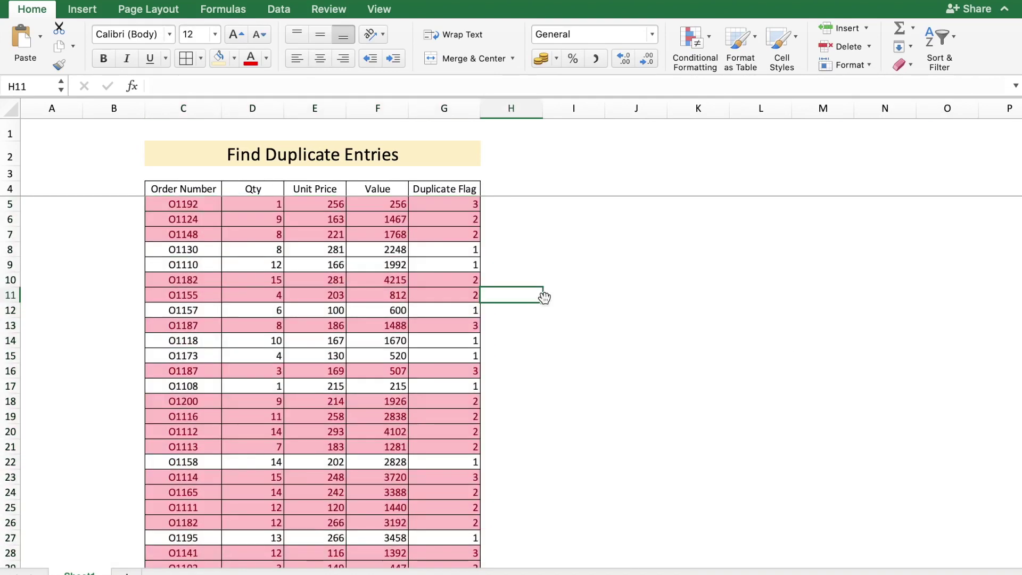
pyautogui.click(200, 188)
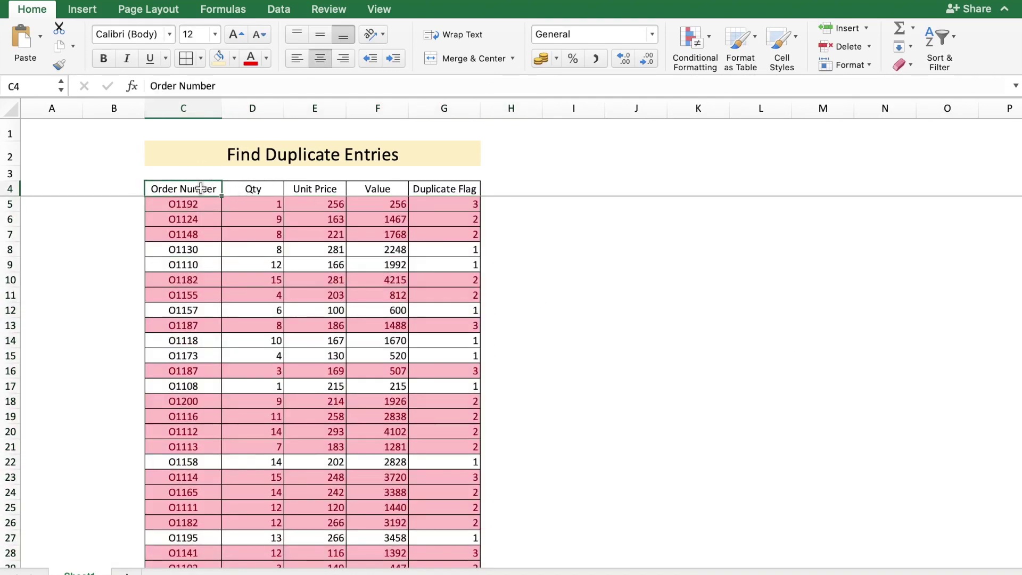
pyautogui.hotkey('ctrl', 'shift', 'Right')
pyautogui.hotkey('ctrl', 'shift', 'Down')
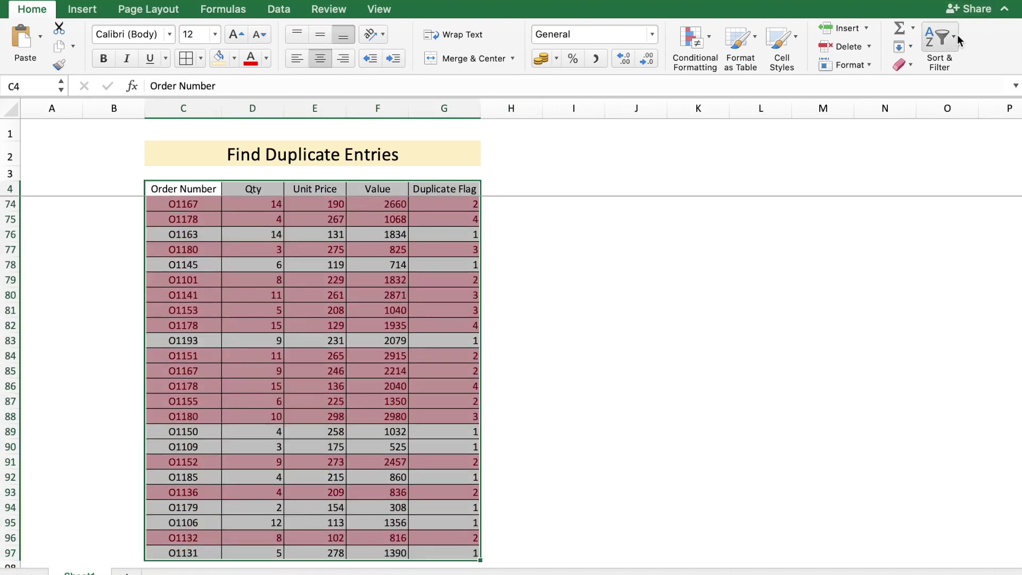
pyautogui.click(957, 40)
# Step: Custom-sort the table by Order Number, Values, A to Z, so it starts O1101, O1101, O1102
pyautogui.click(940, 108)
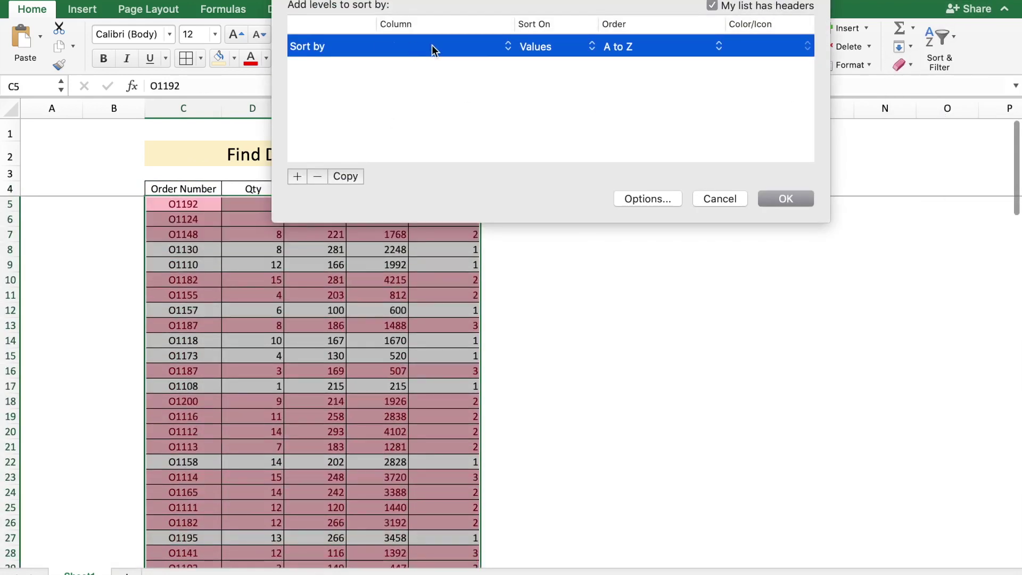
pyautogui.click(503, 47)
pyautogui.click(460, 47)
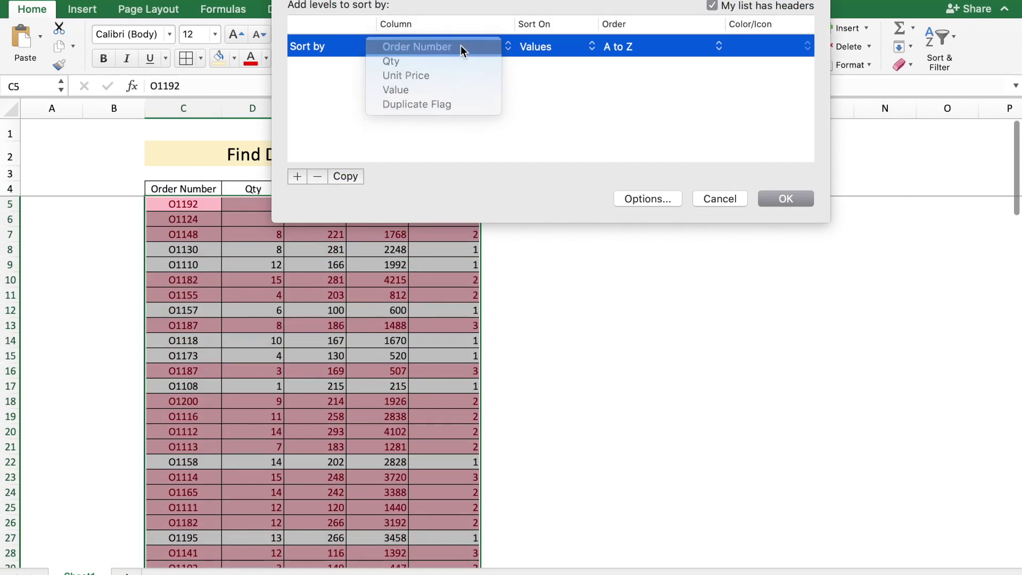
pyautogui.click(792, 198)
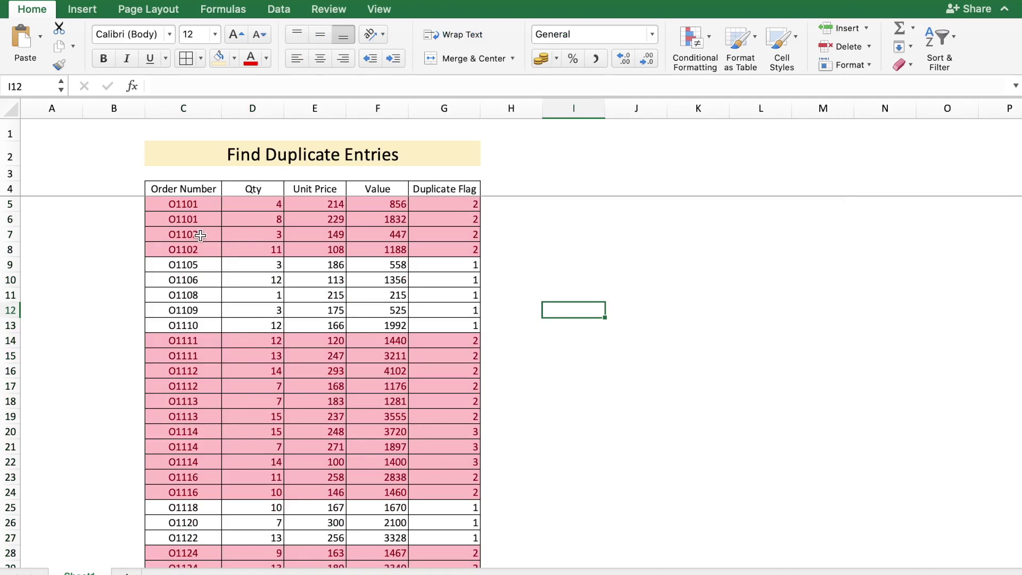
pyautogui.scroll(-1, 339, 408)
pyautogui.scroll(-13, 339, 408)
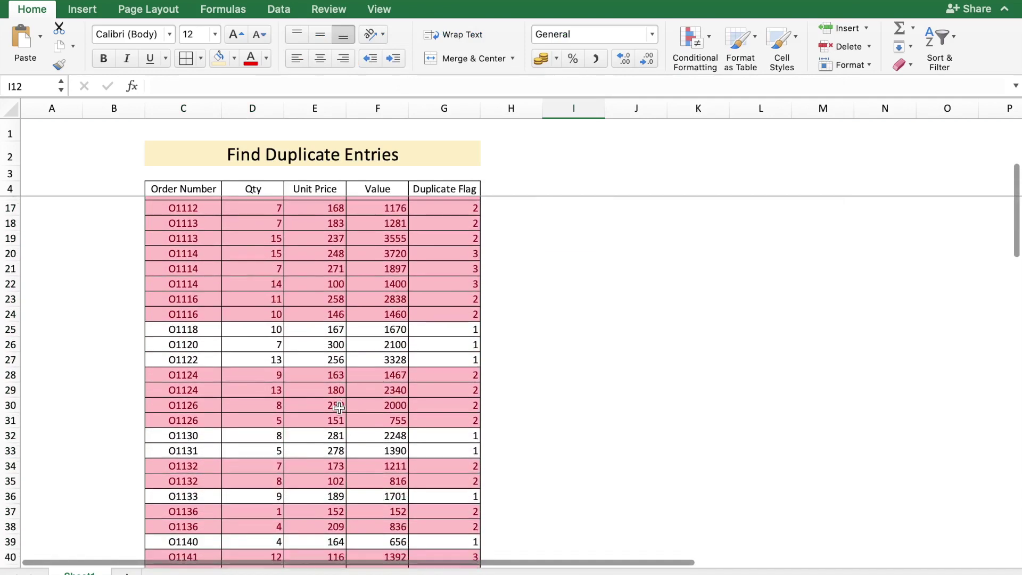
pyautogui.scroll(13, 339, 408)
pyautogui.click(151, 285)
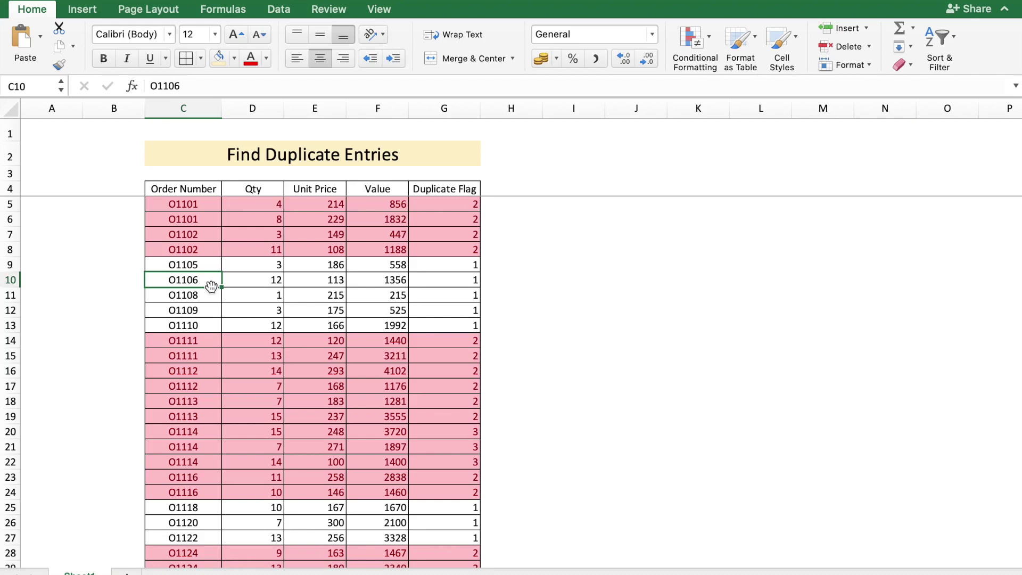
# Step: Delete row 6, the second O1101 row, leaving one unshaded O1101 row flagged 1
pyautogui.click(10, 219)
pyautogui.rightClick(11, 221)
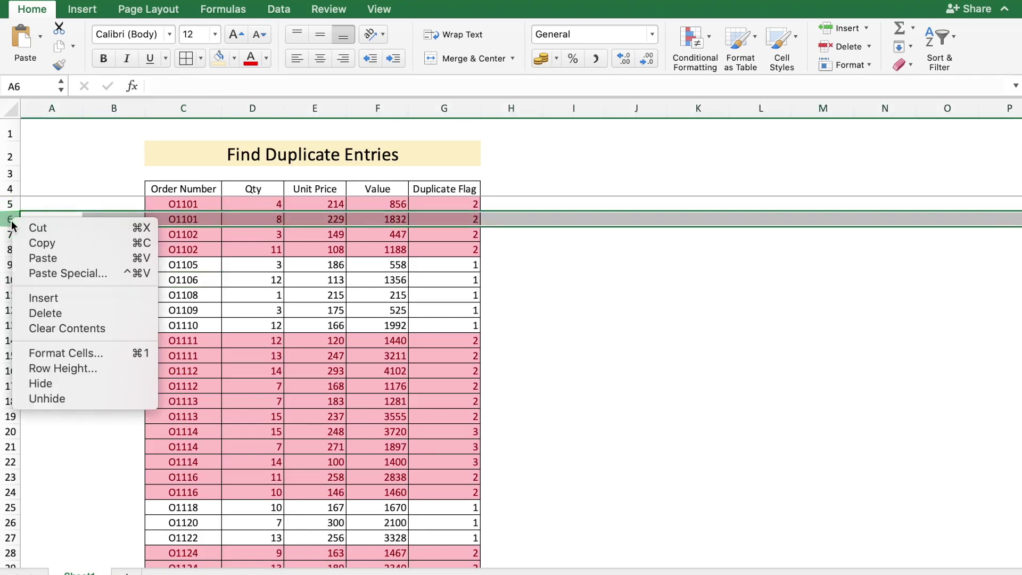
pyautogui.click(75, 315)
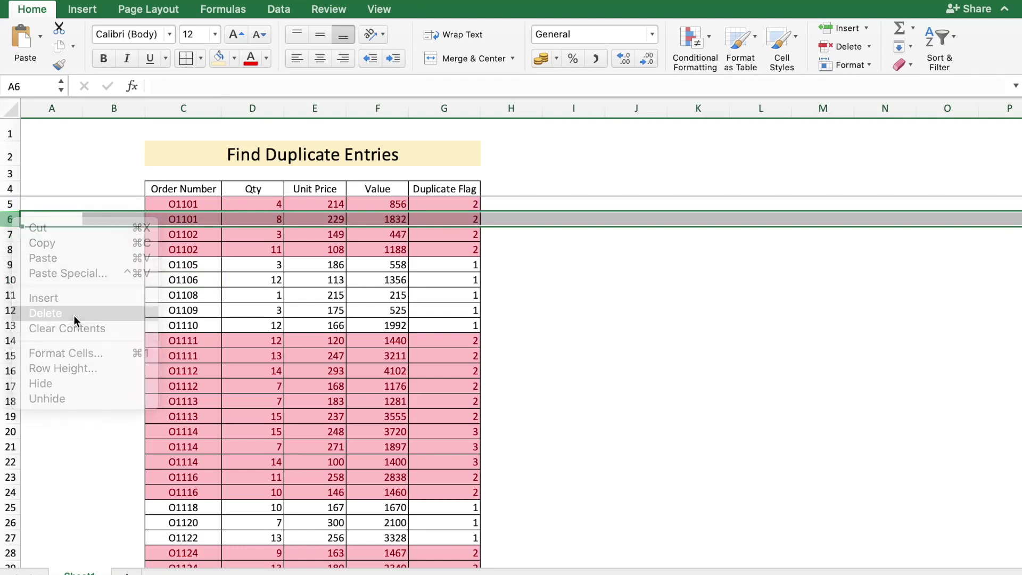
pyautogui.click(93, 313)
pyautogui.moveTo(199, 204); pyautogui.dragTo(435, 208)
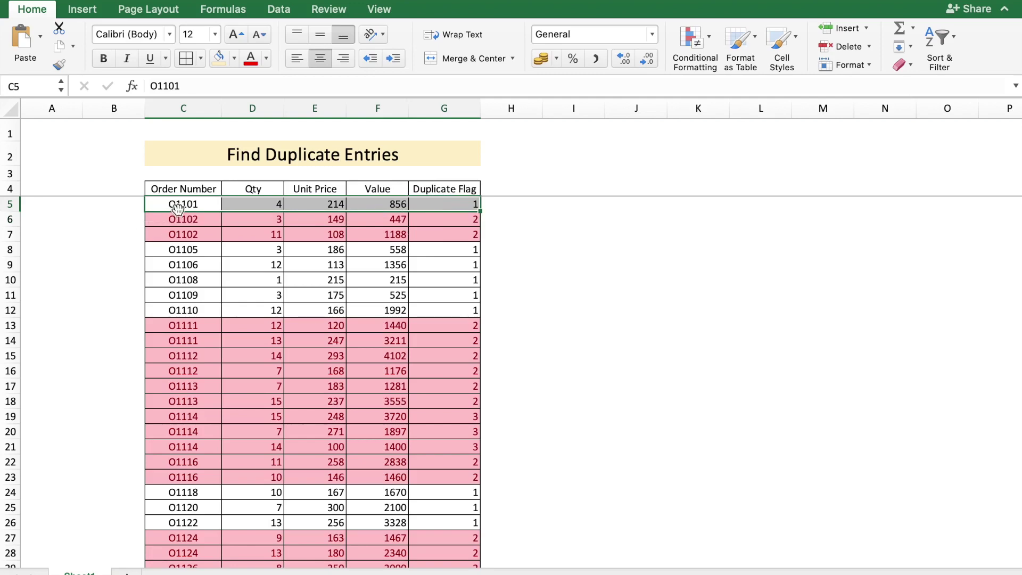
pyautogui.click(181, 277)
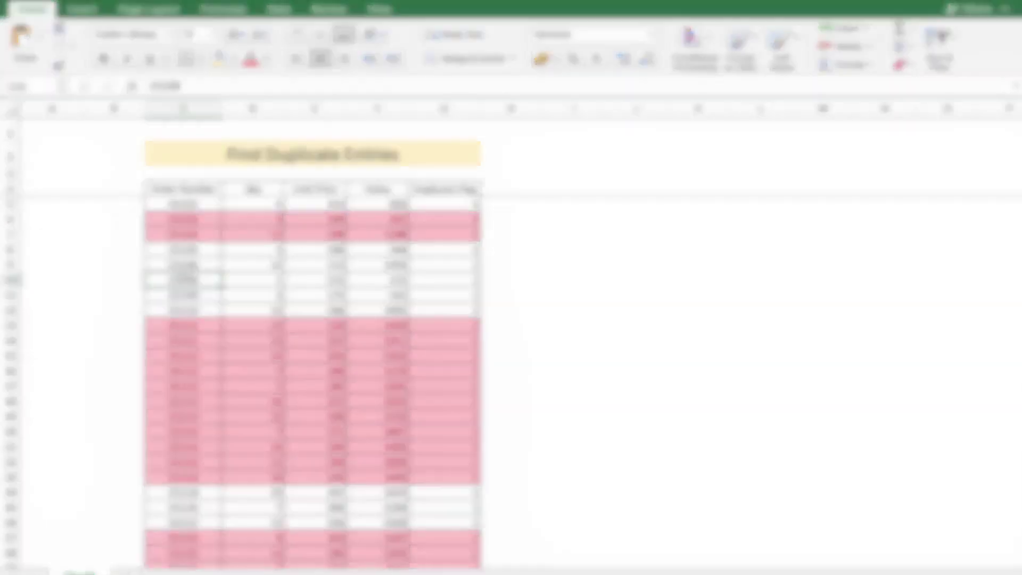